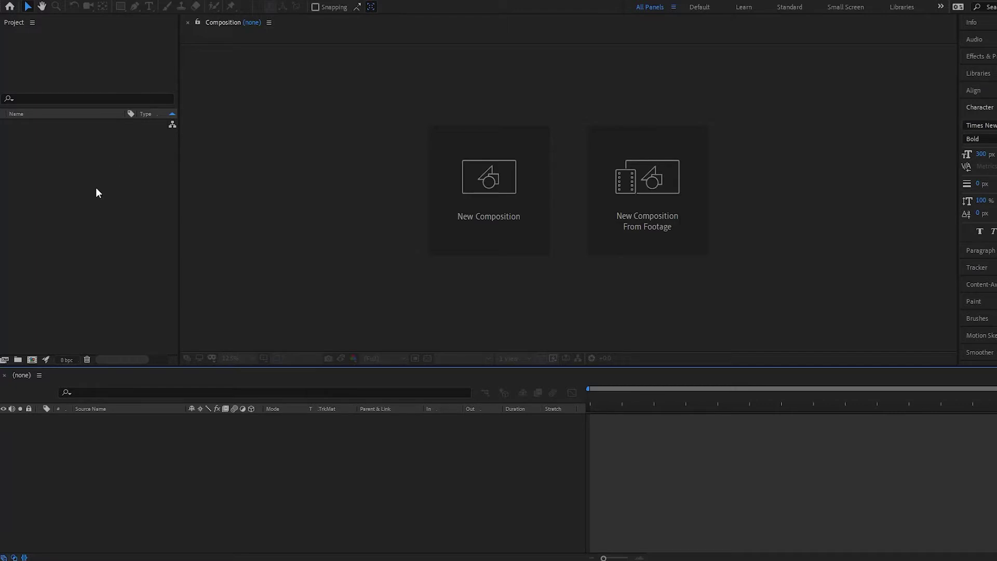
# Import the Crosswalk, Fire, Seaside and Tree clips from the Desktop's Footage folder
pyautogui.click(7, 1)
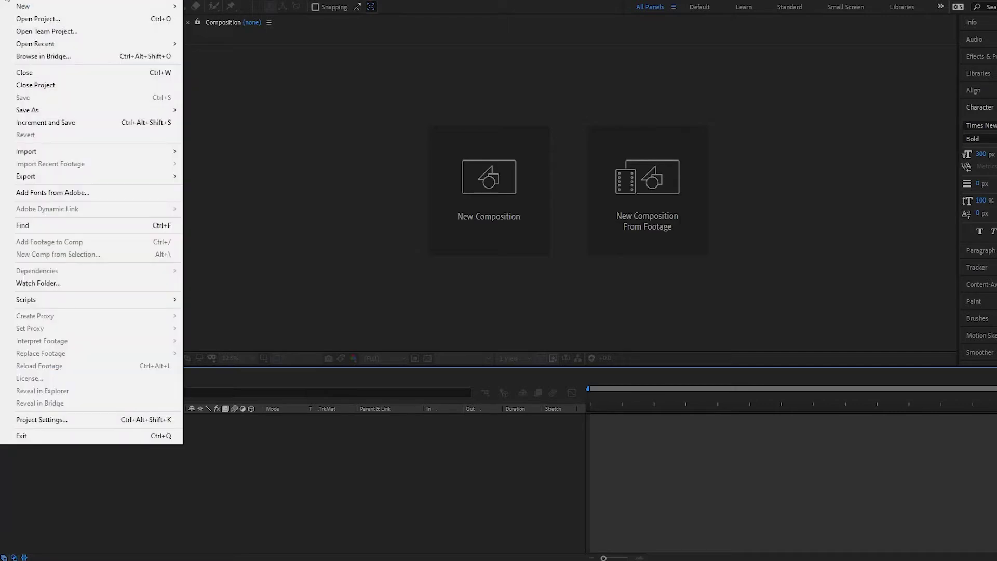
pyautogui.moveTo(78, 151)
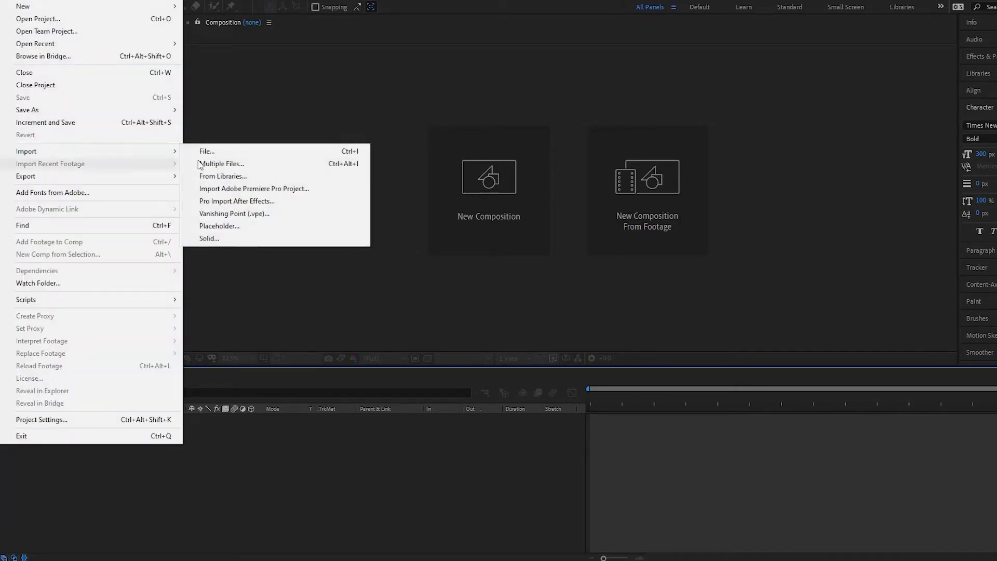
pyautogui.click(313, 157)
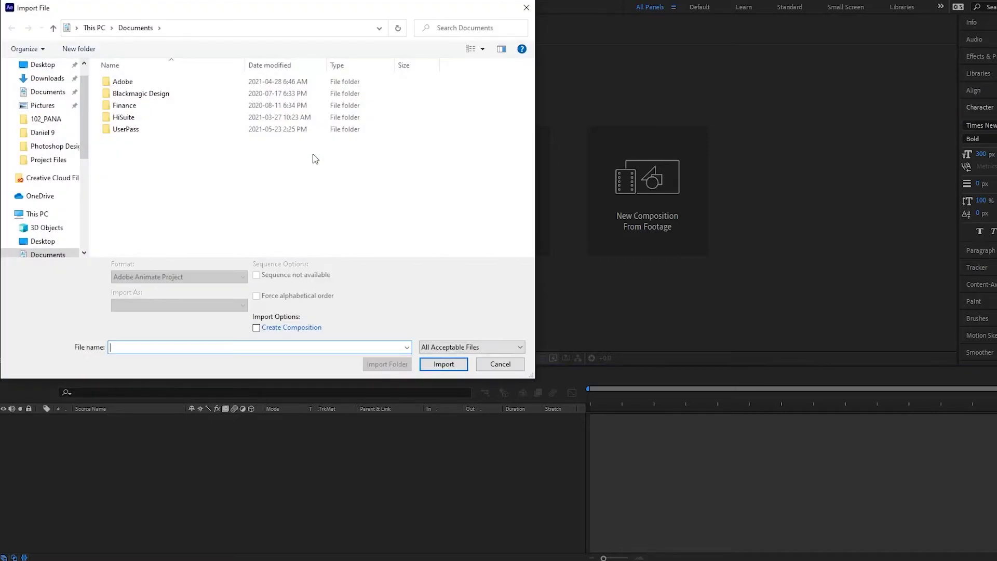
pyautogui.click(41, 64)
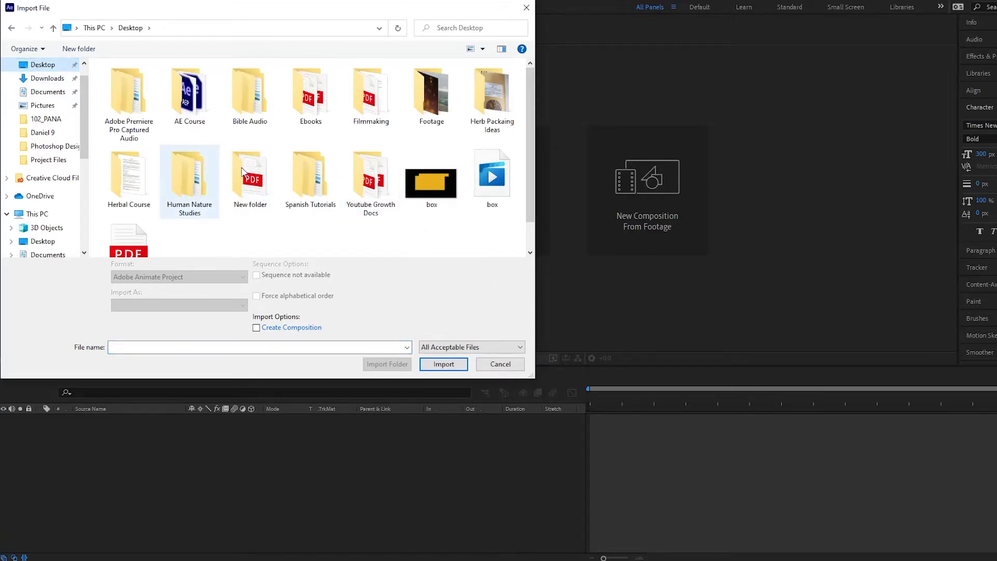
pyautogui.doubleClick(430, 96)
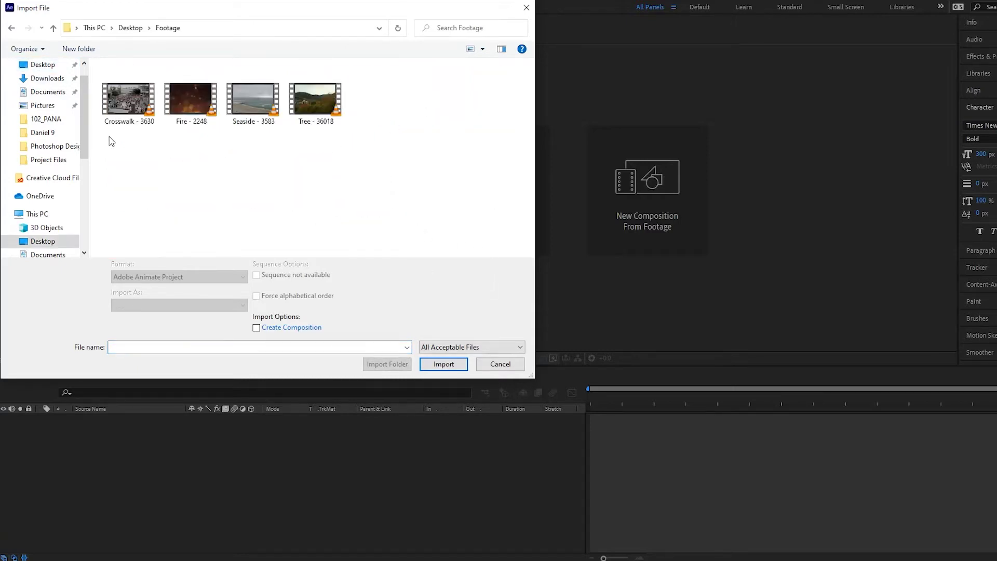
pyautogui.moveTo(123, 145); pyautogui.dragTo(424, 86)
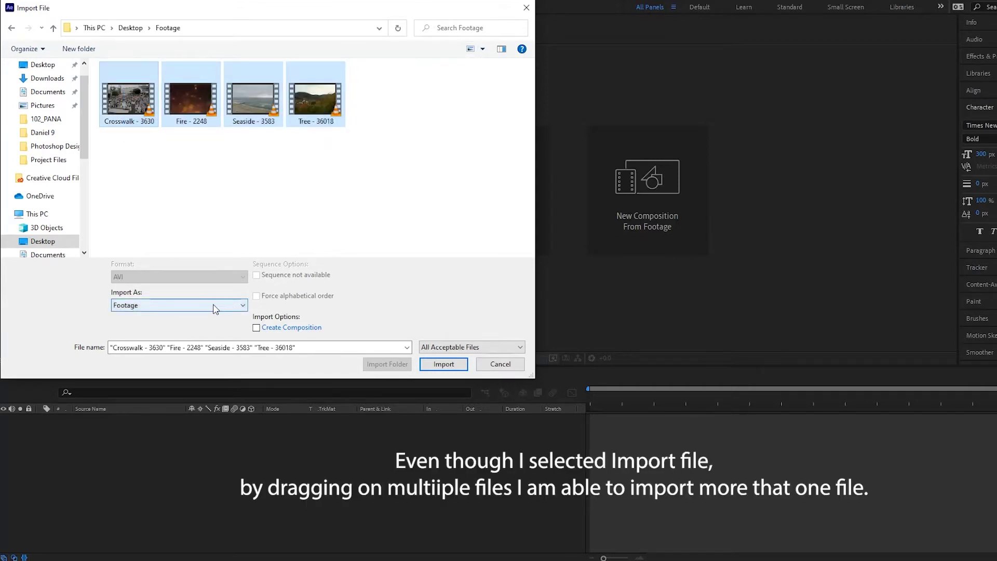
pyautogui.click(444, 364)
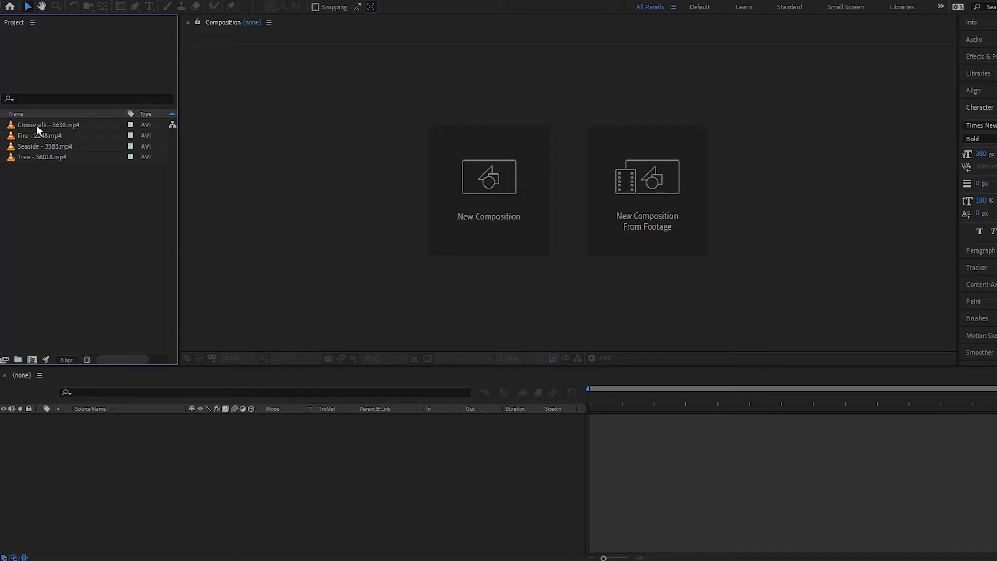
pyautogui.click(36, 127)
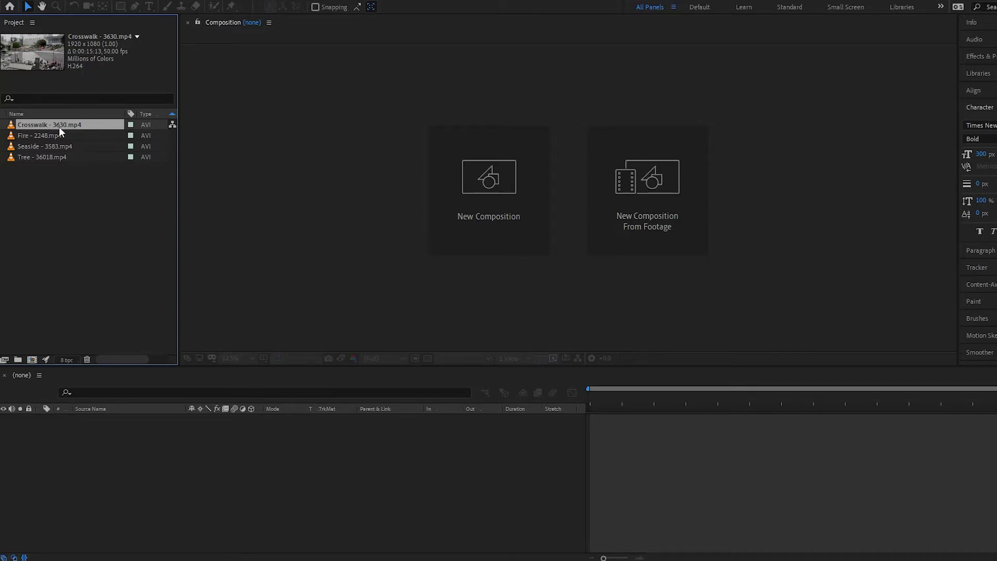
pyautogui.moveTo(58, 126)
pyautogui.mouseDown()
pyautogui.moveTo(357, 180)
pyautogui.moveTo(500, 155)
pyautogui.moveTo(177, 491)
pyautogui.moveTo(245, 151)
pyautogui.moveTo(325, 99)
pyautogui.moveTo(362, 160)
pyautogui.moveTo(122, 148)
pyautogui.moveTo(73, 132)
pyautogui.mouseUp()
pyautogui.moveTo(74, 123); pyautogui.dragTo(33, 363)
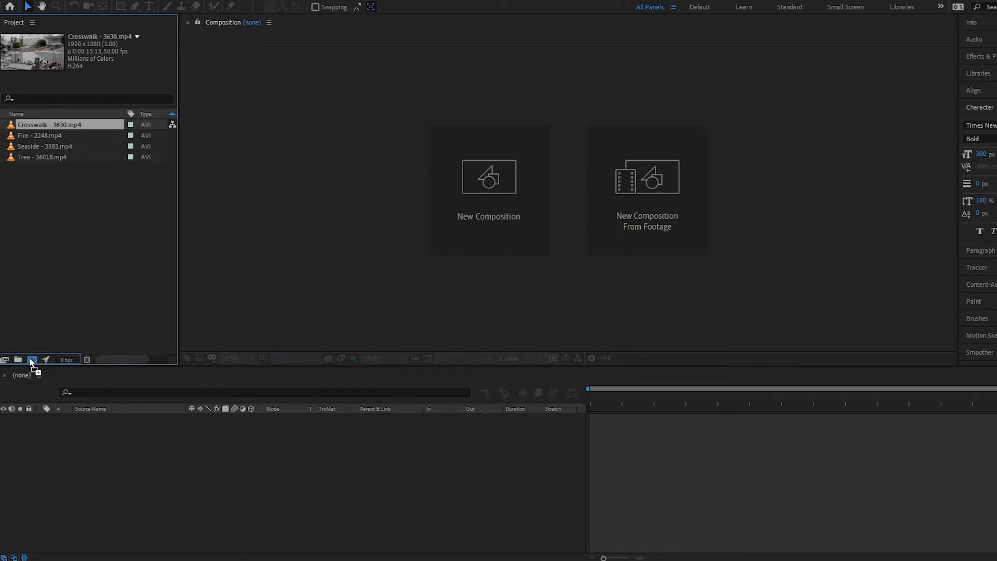
pyautogui.moveTo(32, 362); pyautogui.dragTo(75, 123)
pyautogui.rightClick(76, 123)
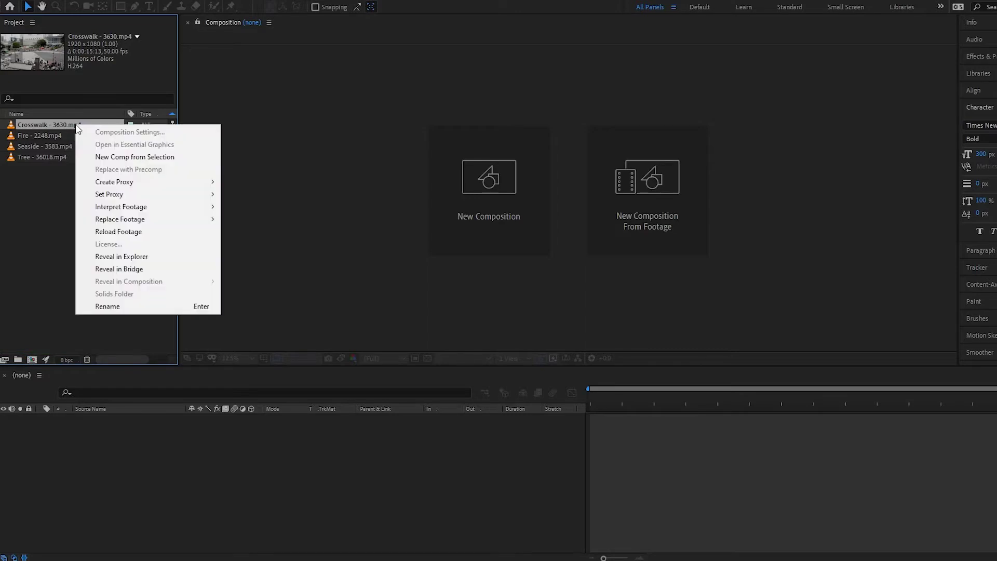
# Make the Crosswalk - 3630 composition from the Crosswalk clip and inspect the footage and comp details
pyautogui.click(141, 159)
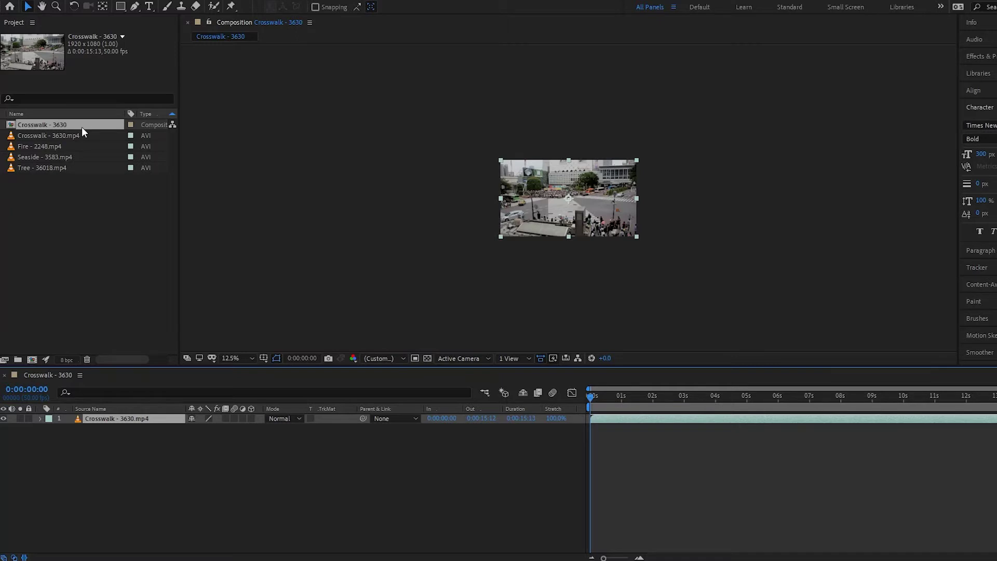
pyautogui.click(57, 126)
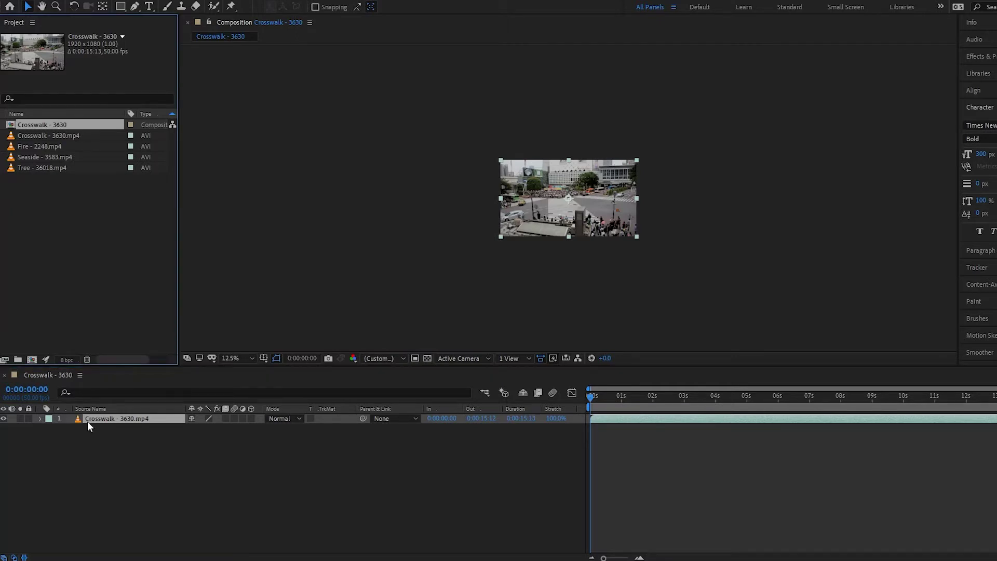
pyautogui.click(69, 137)
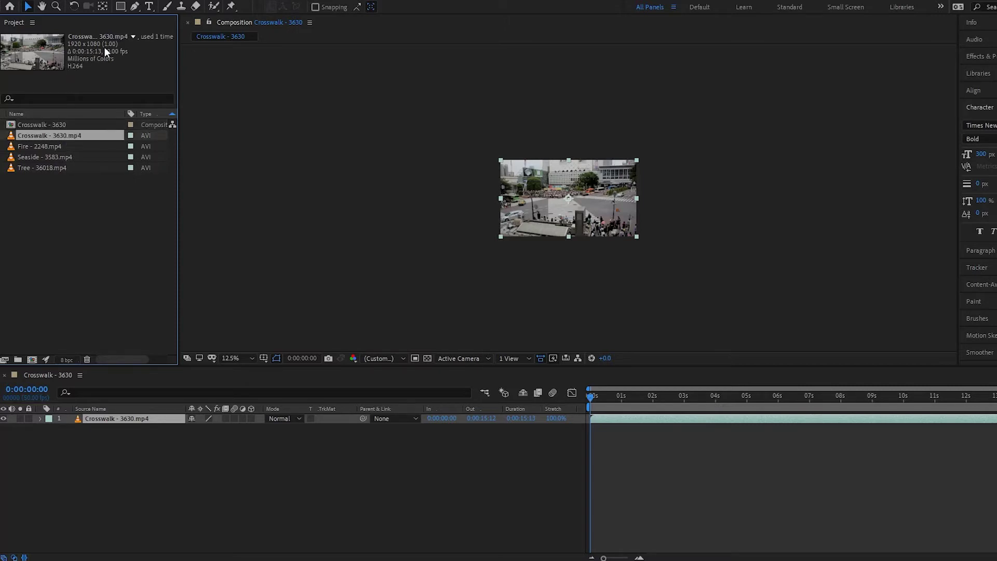
pyautogui.click(54, 126)
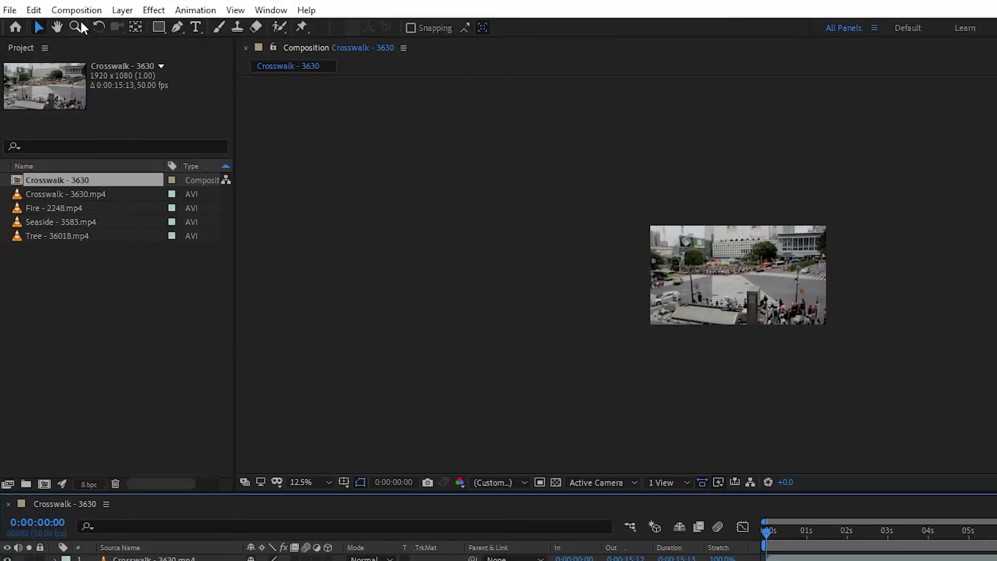
pyautogui.click(80, 9)
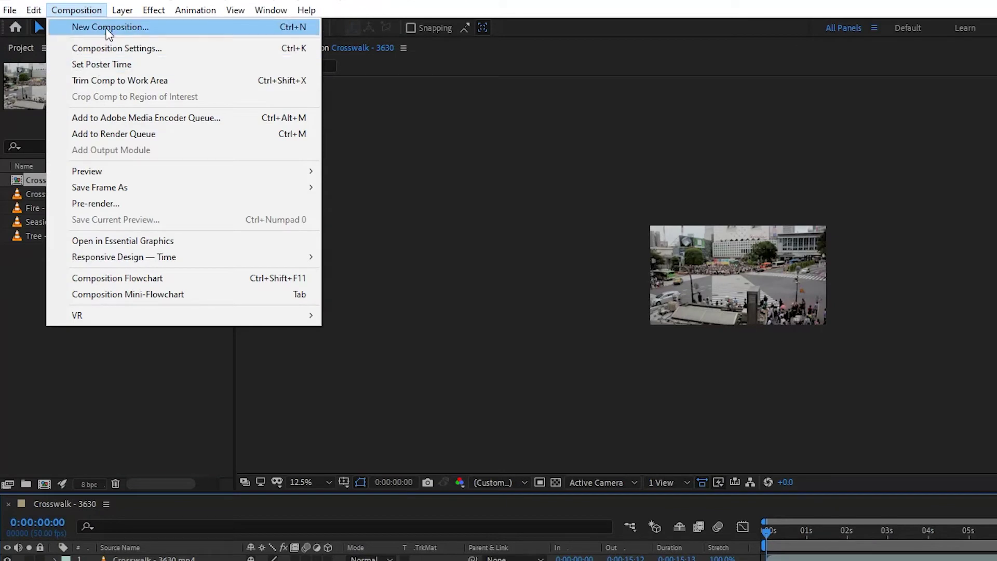
# Start a composition named New Comp, reviewing Advanced and 3D Renderer tabs while keeping Classic 3D
pyautogui.click(109, 29)
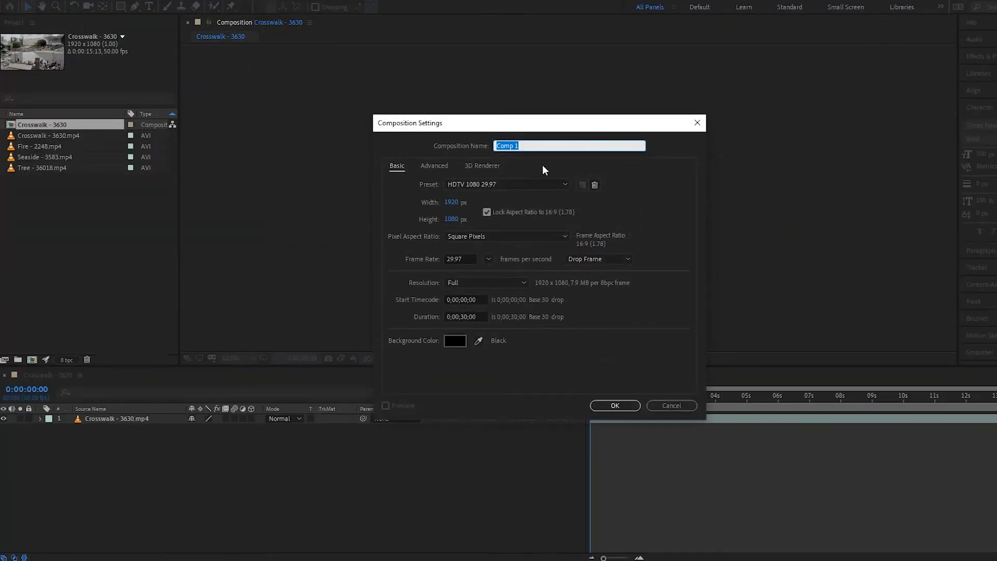
pyautogui.moveTo(515, 128); pyautogui.dragTo(629, 102)
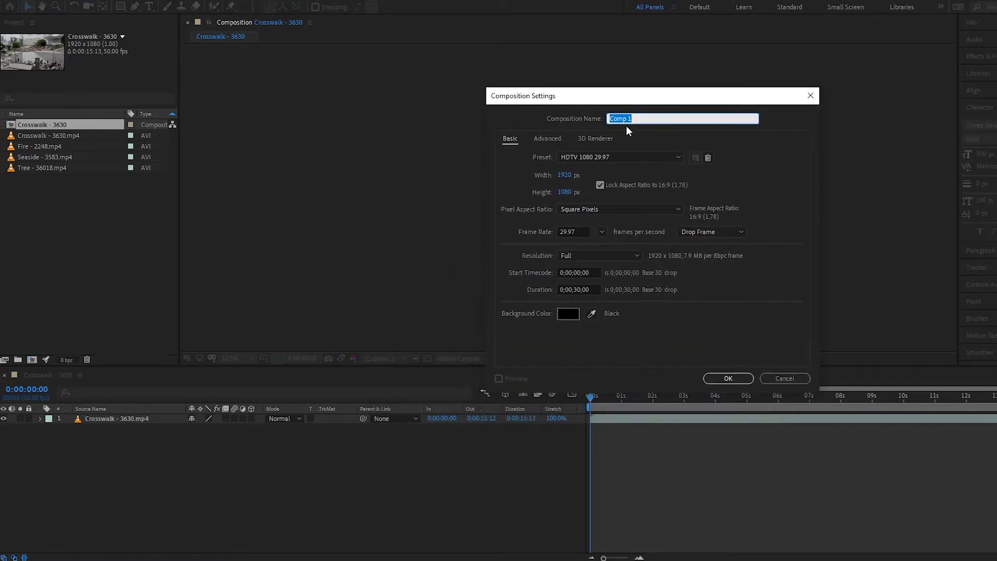
pyautogui.write('New Comp')
pyautogui.click(513, 139)
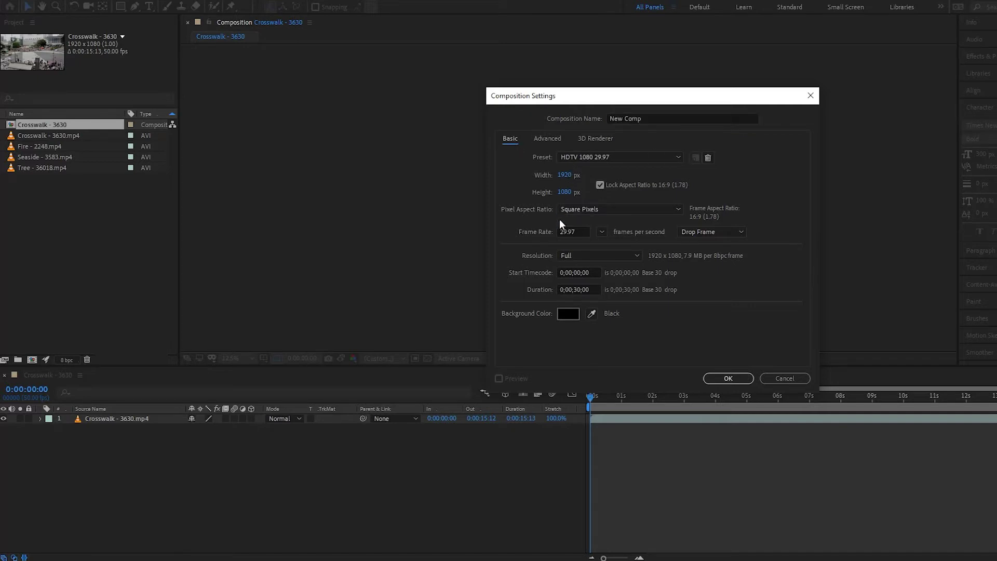
pyautogui.click(548, 139)
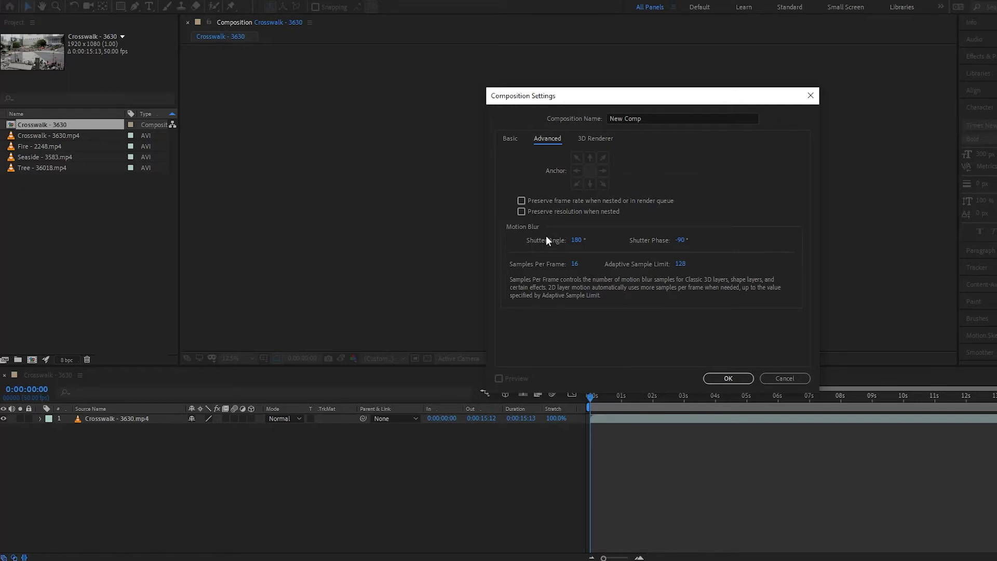
pyautogui.click(583, 139)
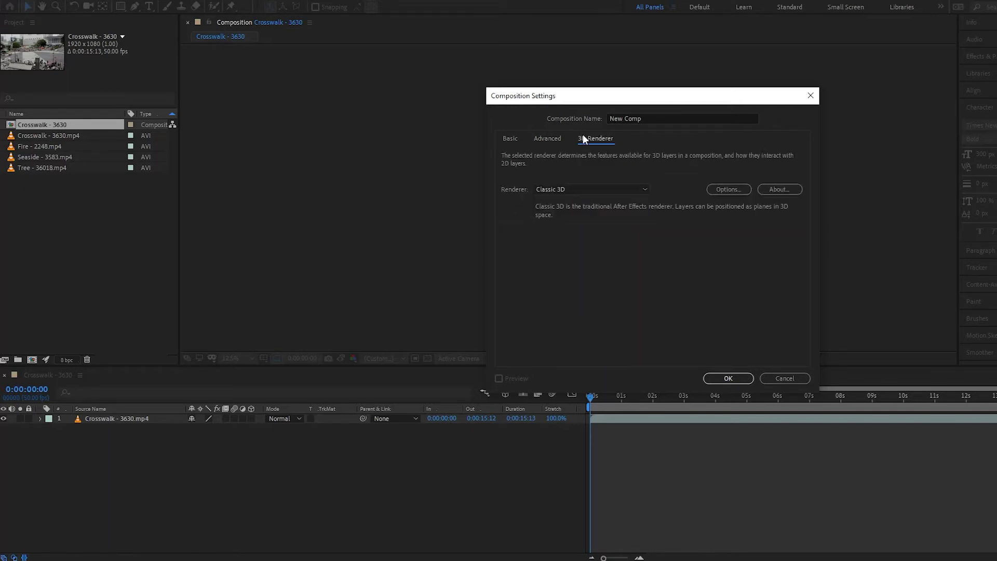
pyautogui.click(575, 188)
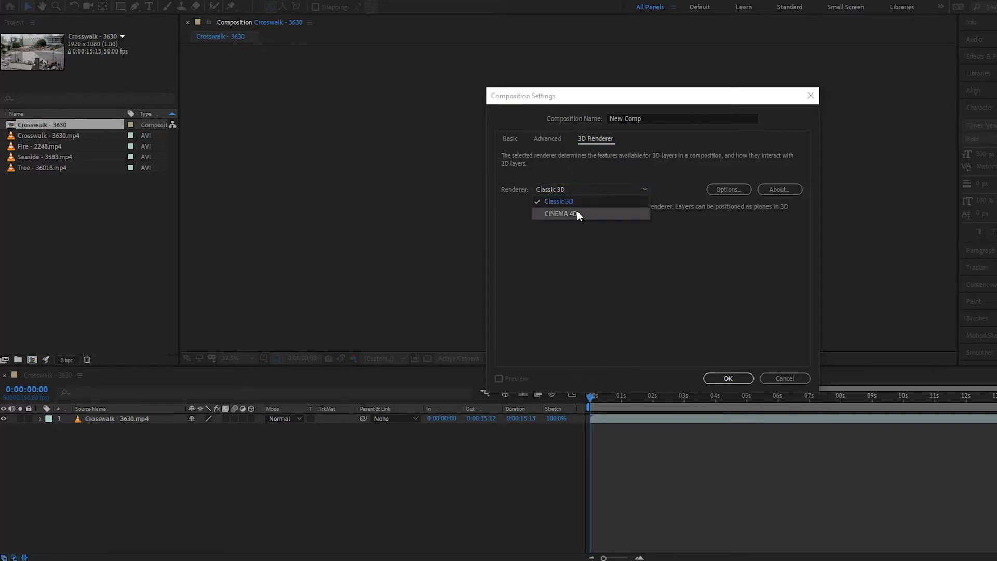
pyautogui.click(508, 142)
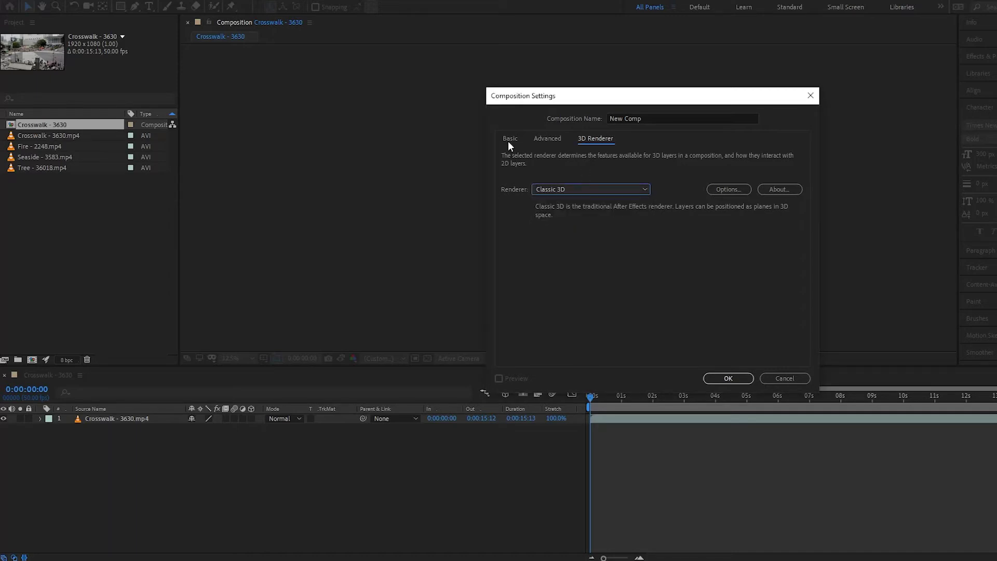
pyautogui.click(508, 142)
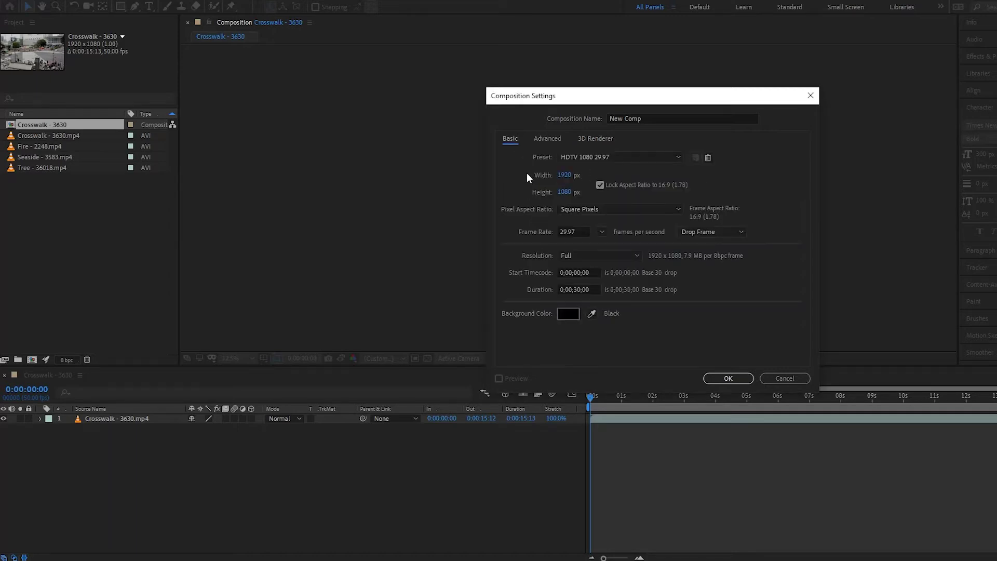
pyautogui.click(578, 158)
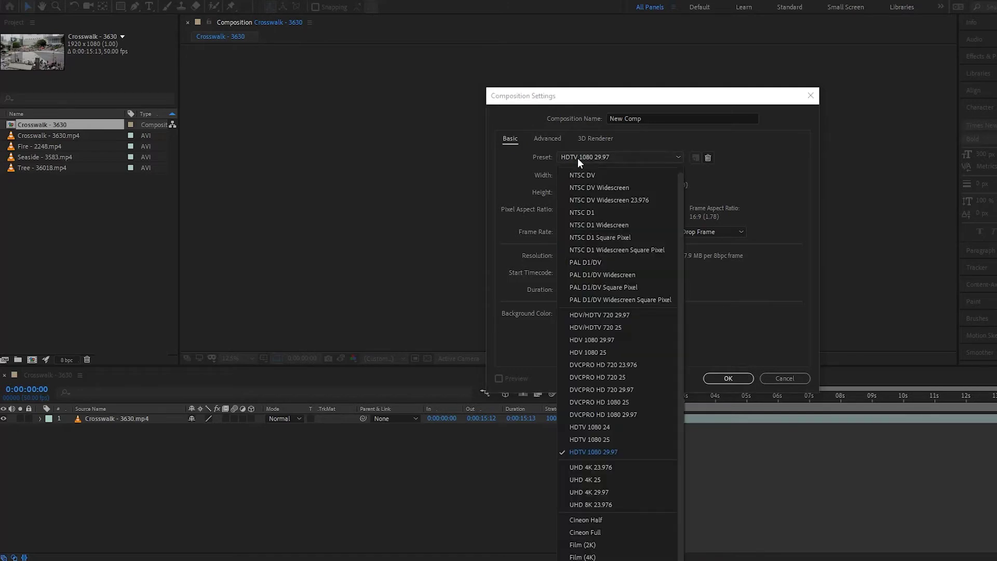
pyautogui.scroll(1, 607, 267)
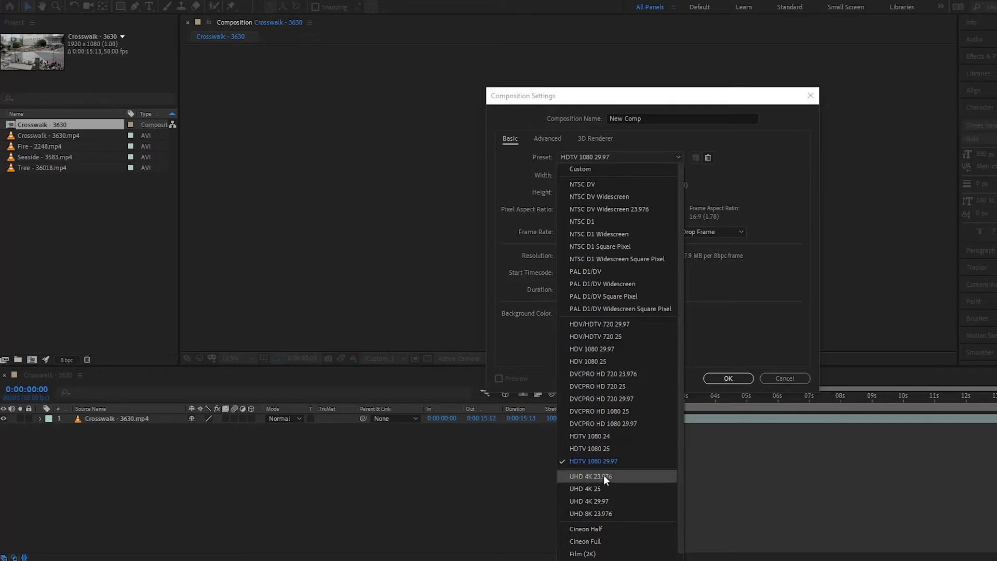
pyautogui.click(537, 350)
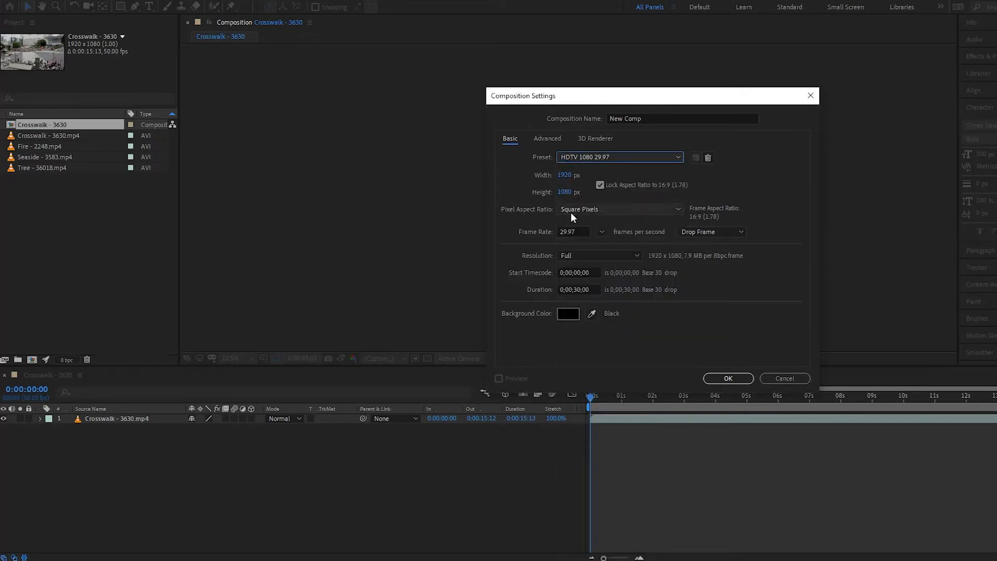
pyautogui.click(574, 213)
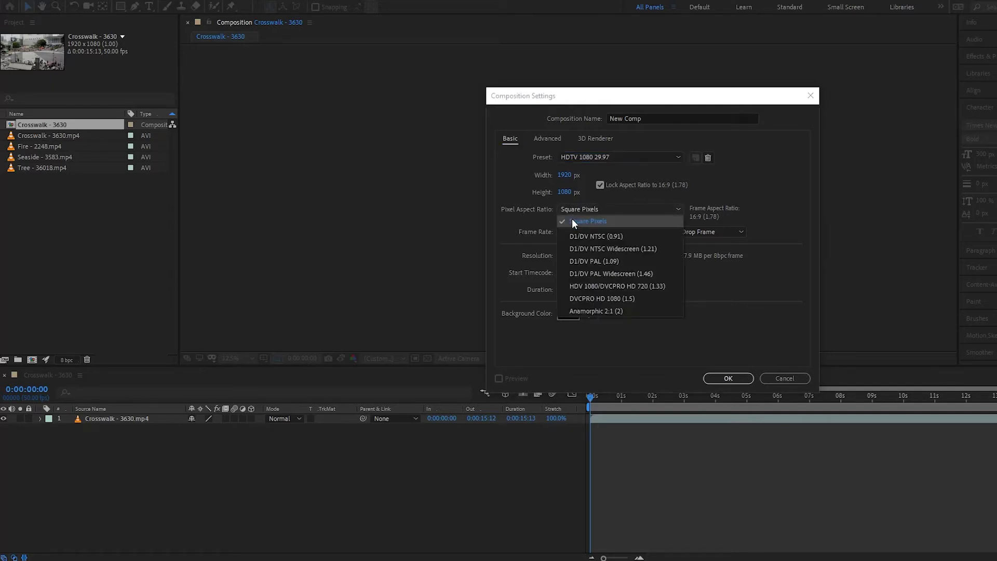
pyautogui.click(574, 225)
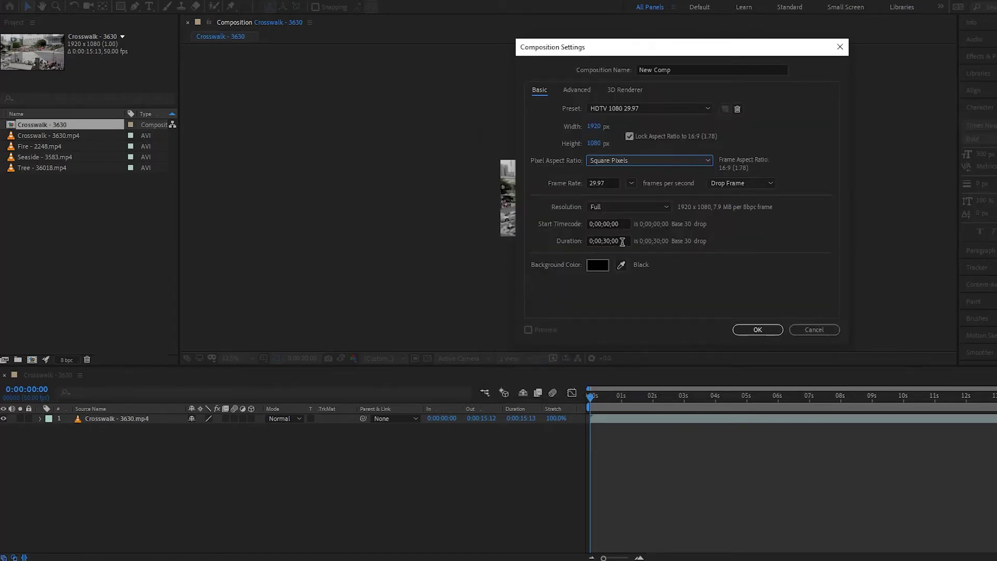
# Replace the 0;00;30;00 duration with 0;10;00;00
pyautogui.click(617, 241)
pyautogui.press('BackSpace')
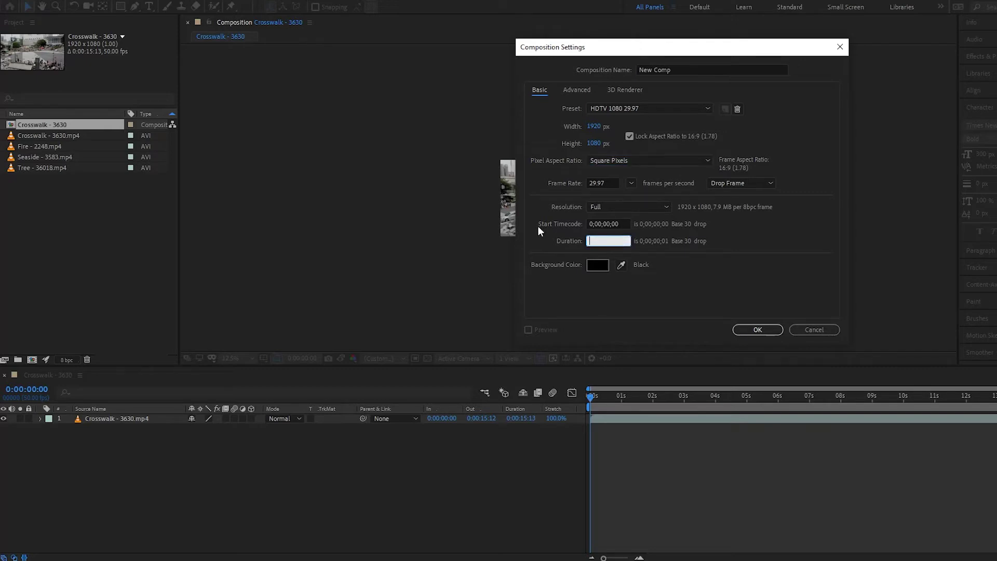
pyautogui.write('1')
pyautogui.write('00')
pyautogui.write('0')
pyautogui.click(667, 290)
# Pick white (FFFFFF) as the background colour and confirm the New Comp settings
pyautogui.click(597, 266)
pyautogui.moveTo(756, 247)
pyautogui.mouseDown()
pyautogui.moveTo(766, 241)
pyautogui.moveTo(800, 271)
pyautogui.moveTo(784, 258)
pyautogui.moveTo(759, 298)
pyautogui.moveTo(634, 192)
pyautogui.moveTo(622, 235)
pyautogui.moveTo(621, 209)
pyautogui.mouseUp()
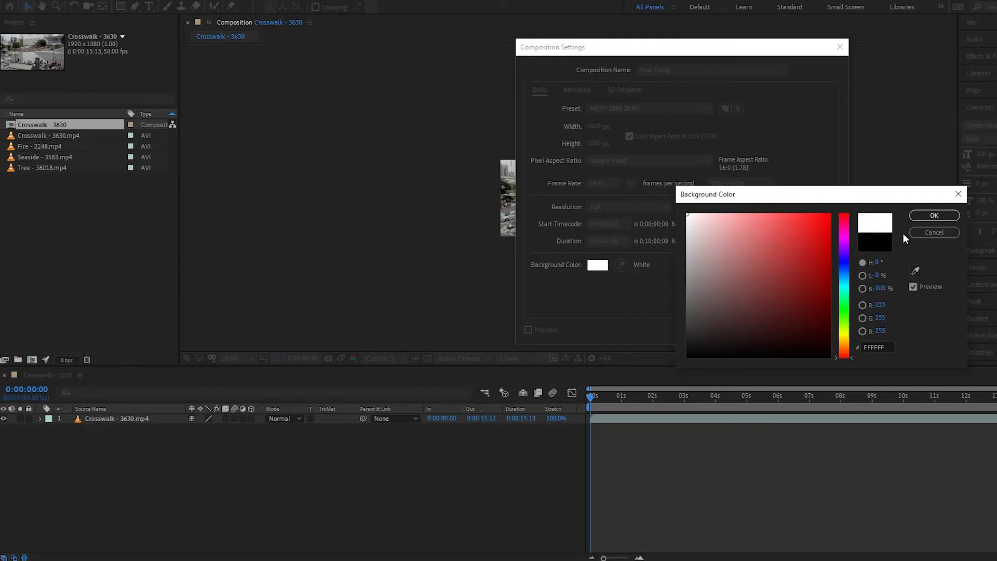
pyautogui.click(931, 216)
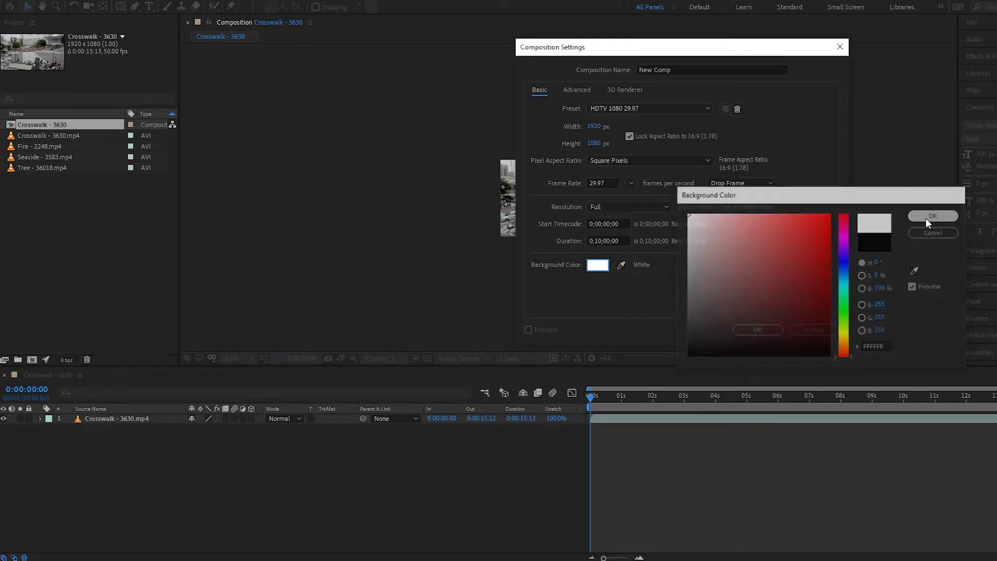
pyautogui.click(774, 331)
pyautogui.scroll(3, 619, 269)
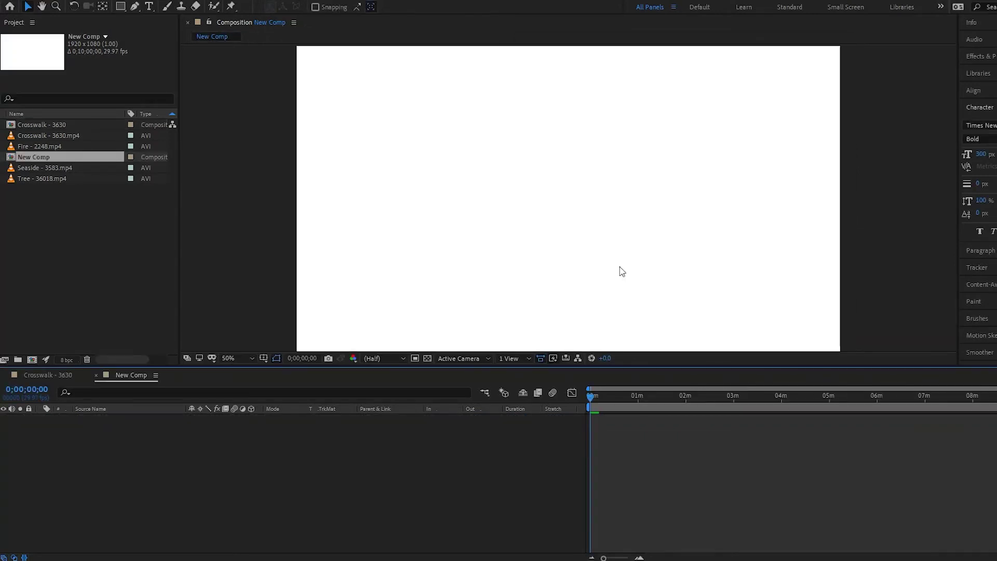
pyautogui.scroll(-2, 618, 272)
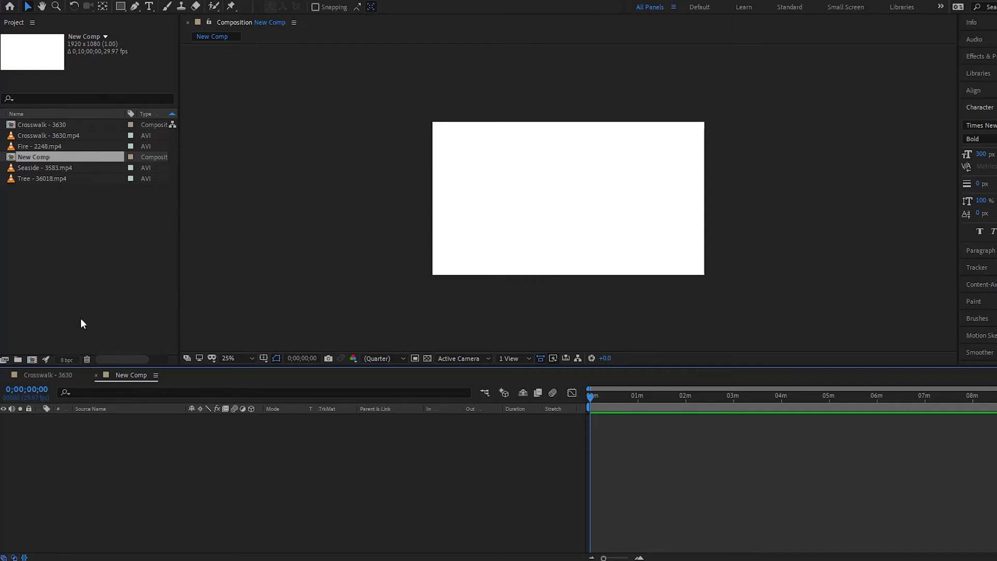
# Review New Comp's Composition Settings from the timeline and from the Project panel, closing each
pyautogui.rightClick(157, 447)
pyautogui.click(226, 338)
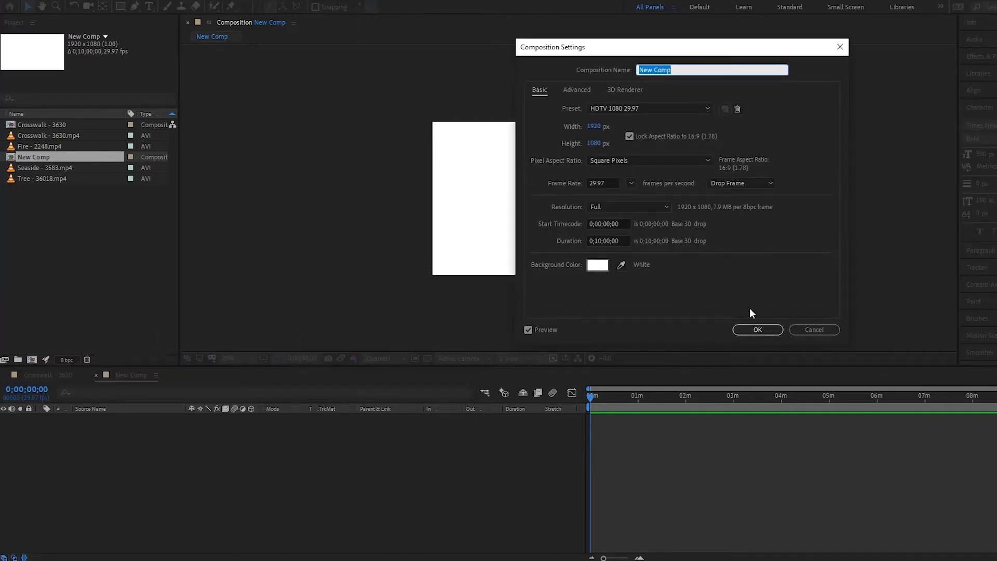
pyautogui.click(758, 330)
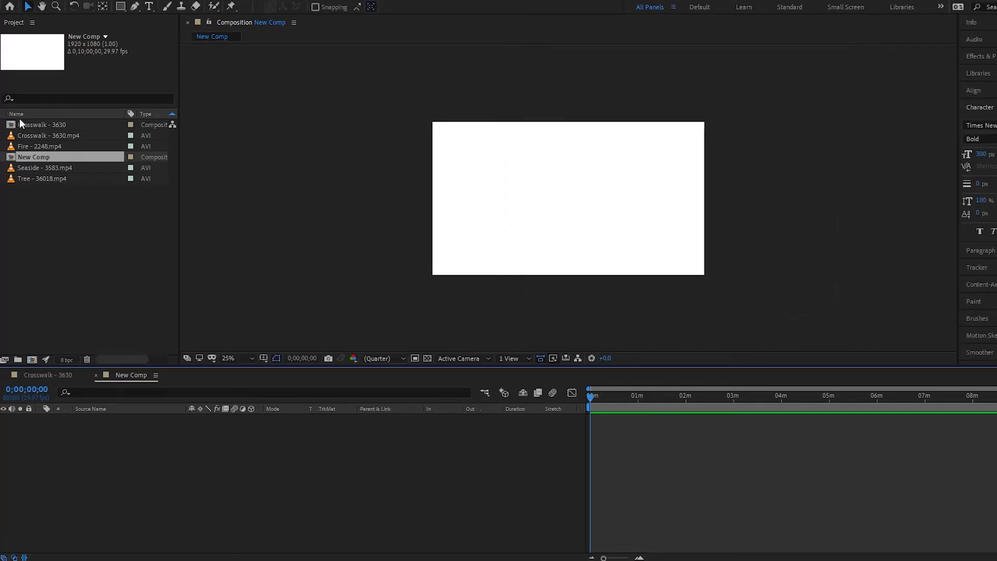
pyautogui.rightClick(36, 161)
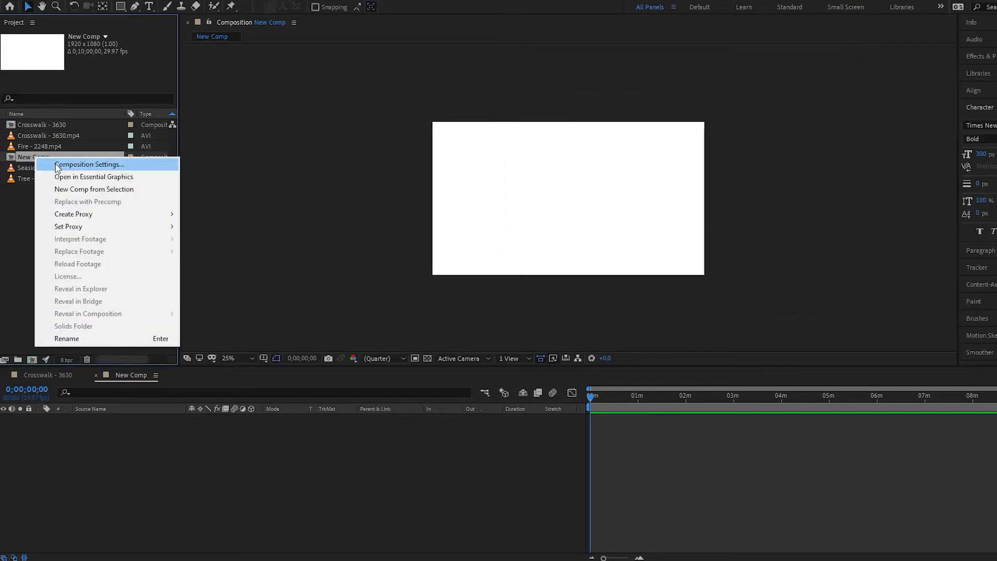
pyautogui.click(57, 165)
pyautogui.click(759, 329)
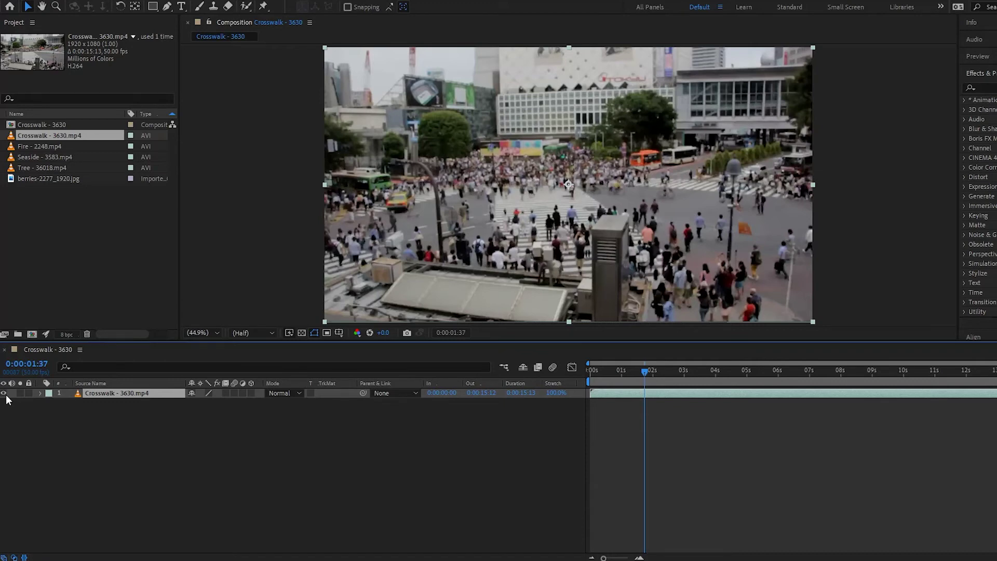
# Select the five items from Crosswalk - 3630.mp4 to berries-2277_1920.jpg and choose New Comp from Selection
pyautogui.click(30, 134)
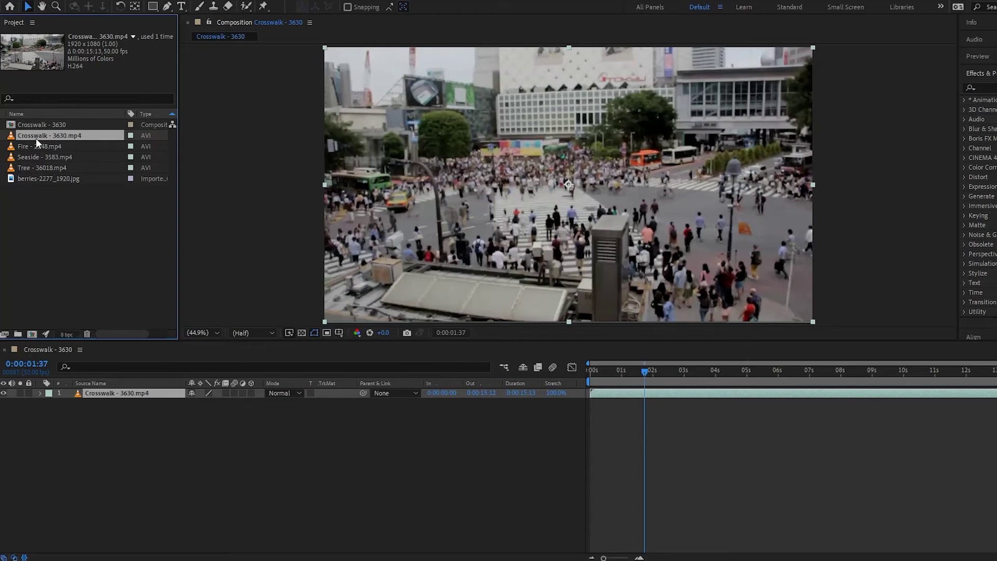
pyautogui.keyDown('shift'); pyautogui.click(35, 179); pyautogui.keyUp('shift')
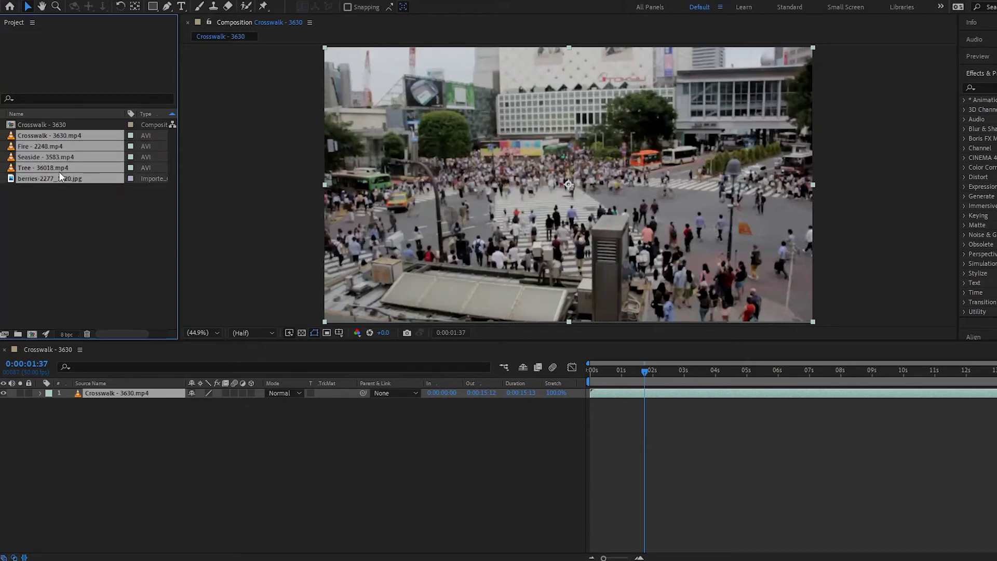
pyautogui.rightClick(73, 149)
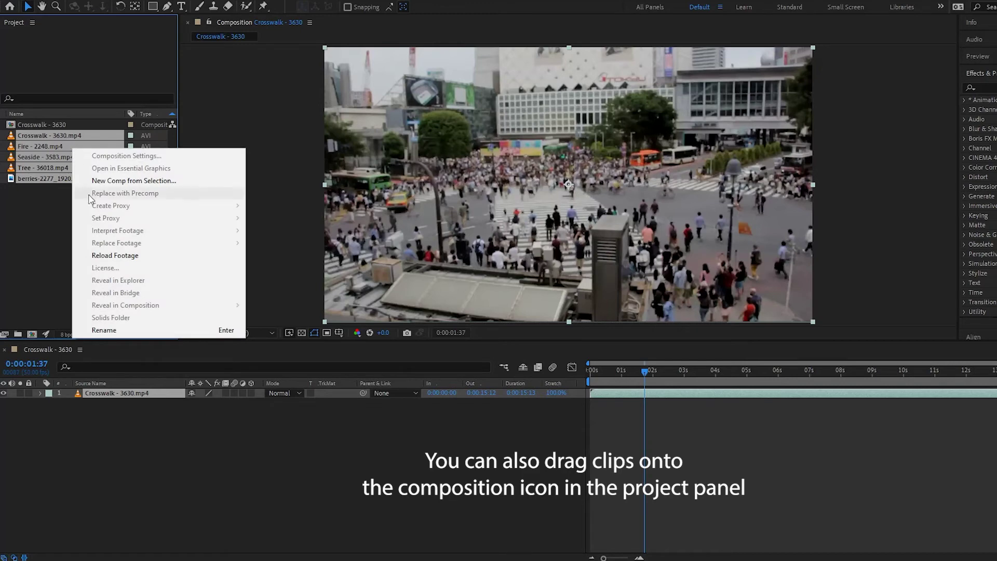
pyautogui.click(114, 182)
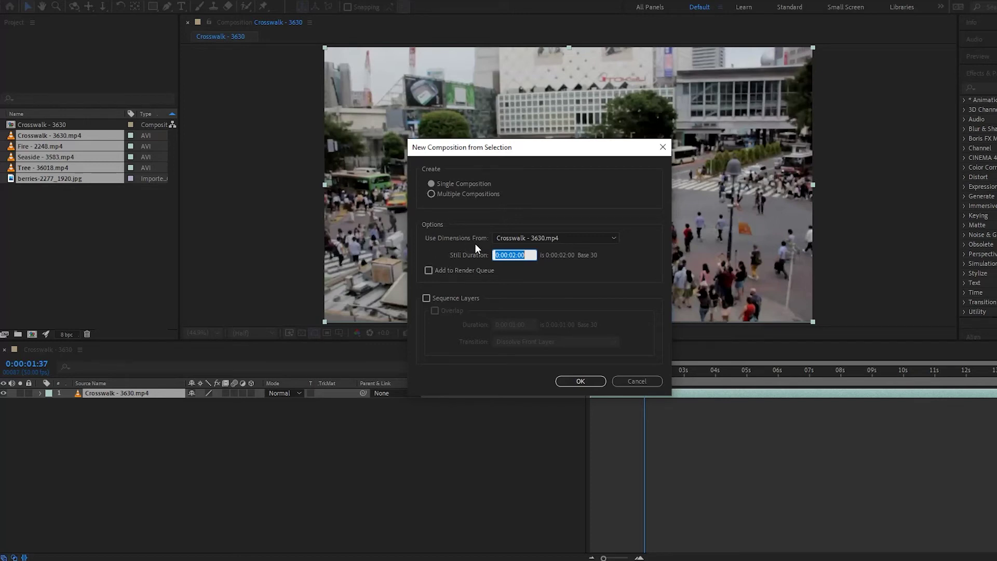
# Set Use Dimensions From to Seaside - 3583.mp4
pyautogui.click(514, 239)
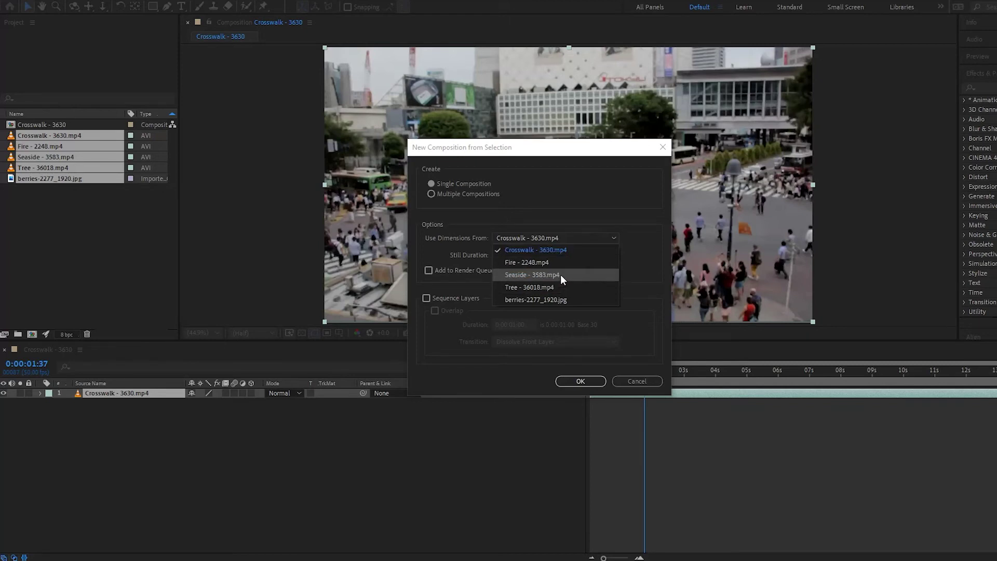
pyautogui.click(560, 274)
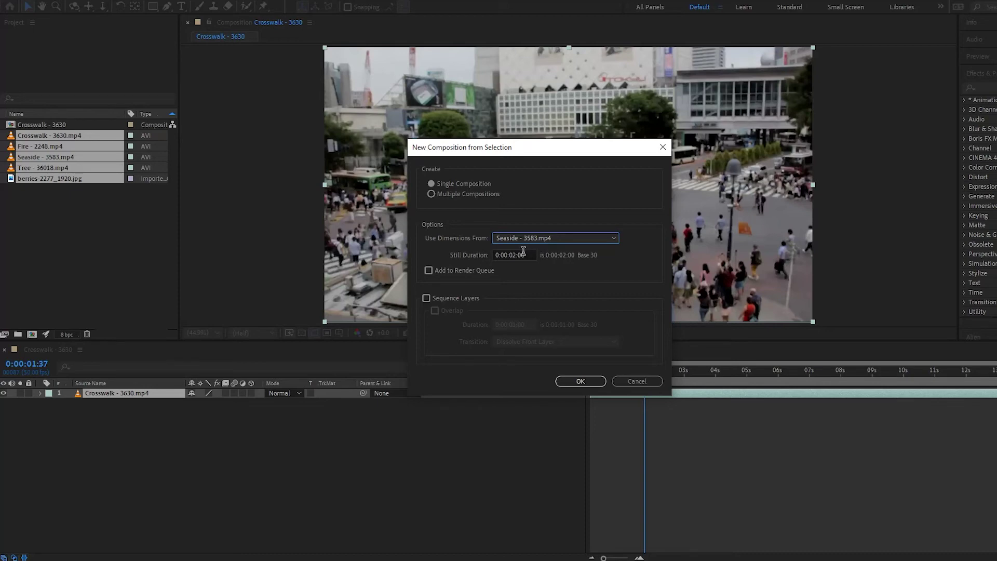
pyautogui.click(549, 240)
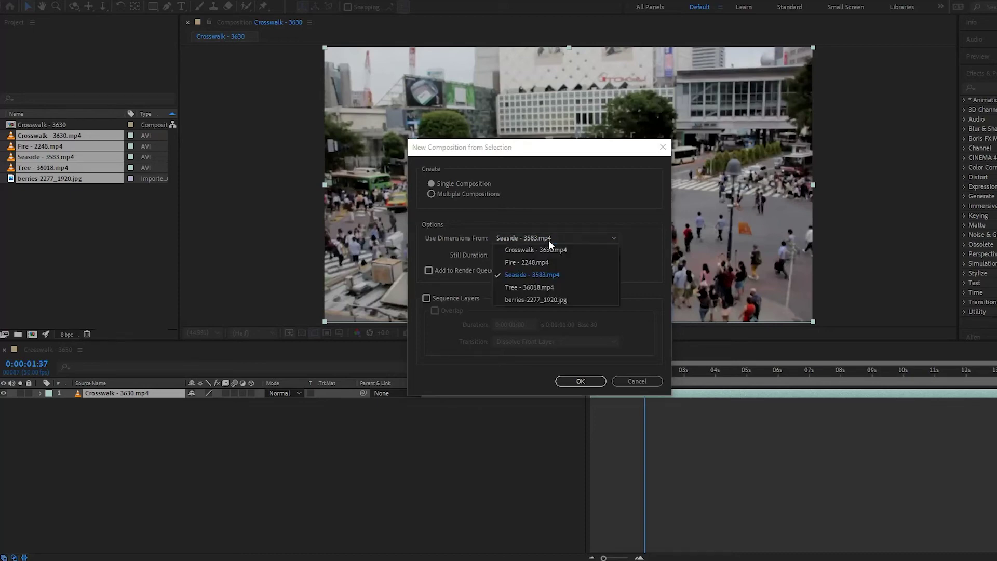
pyautogui.click(472, 266)
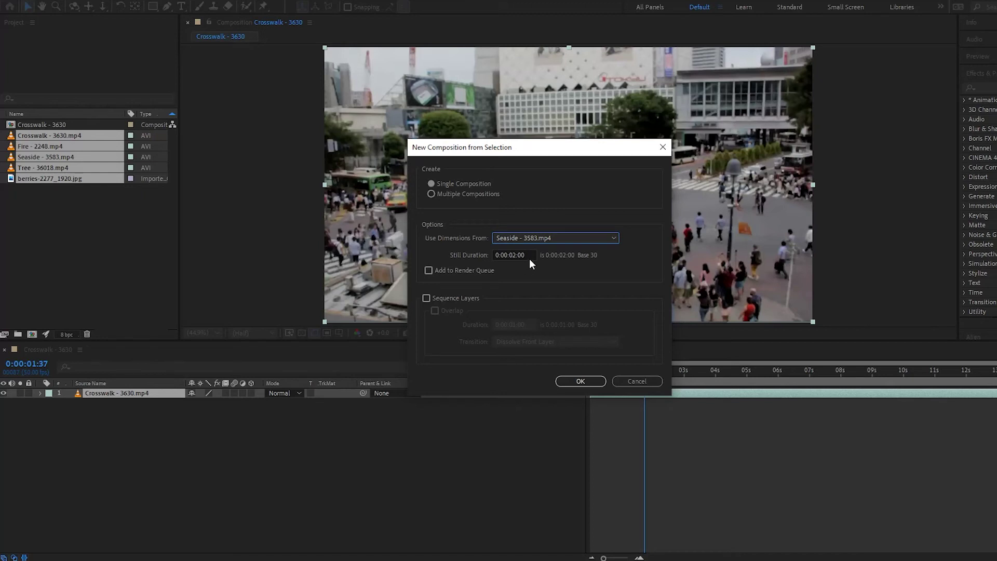
pyautogui.click(476, 300)
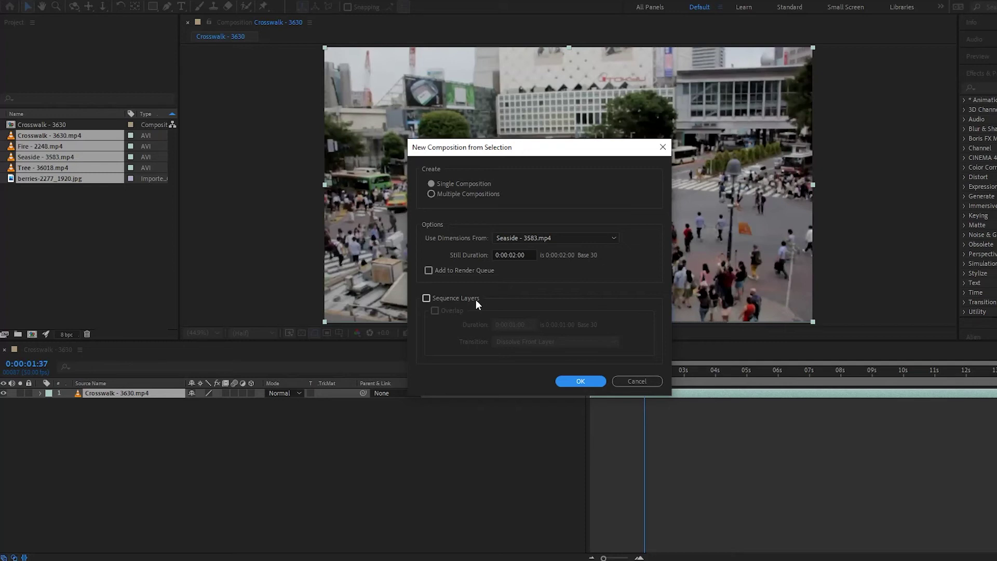
# Sequence the layers with a 0:00:03:00 overlap and Cross Dissolve Front and Back Layers transition
pyautogui.click(476, 300)
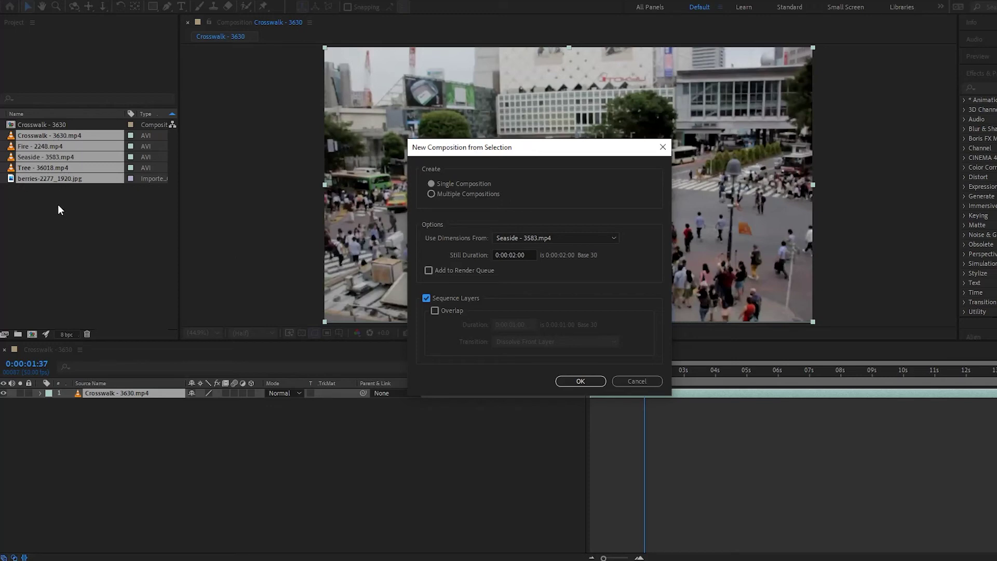
pyautogui.click(452, 312)
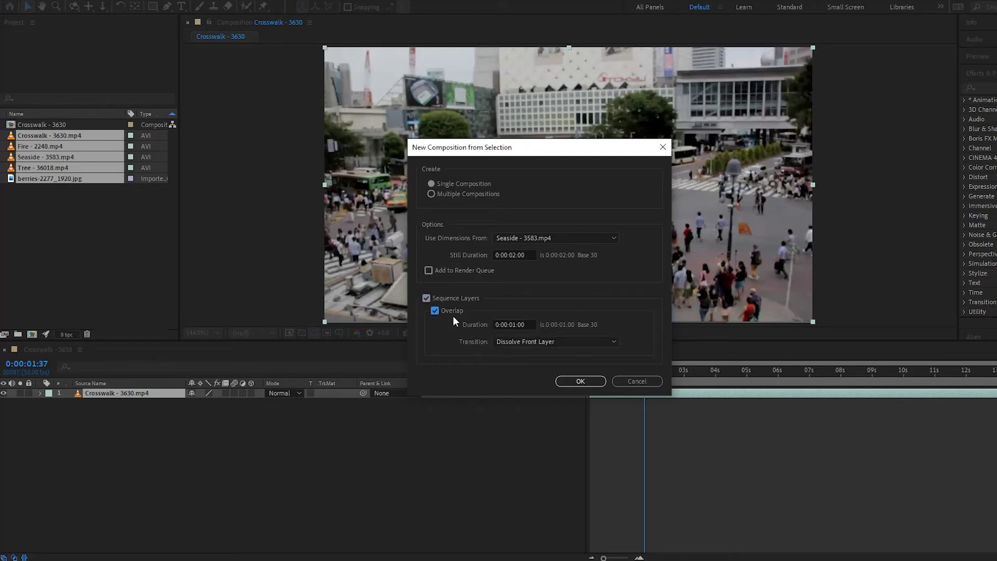
pyautogui.click(517, 325)
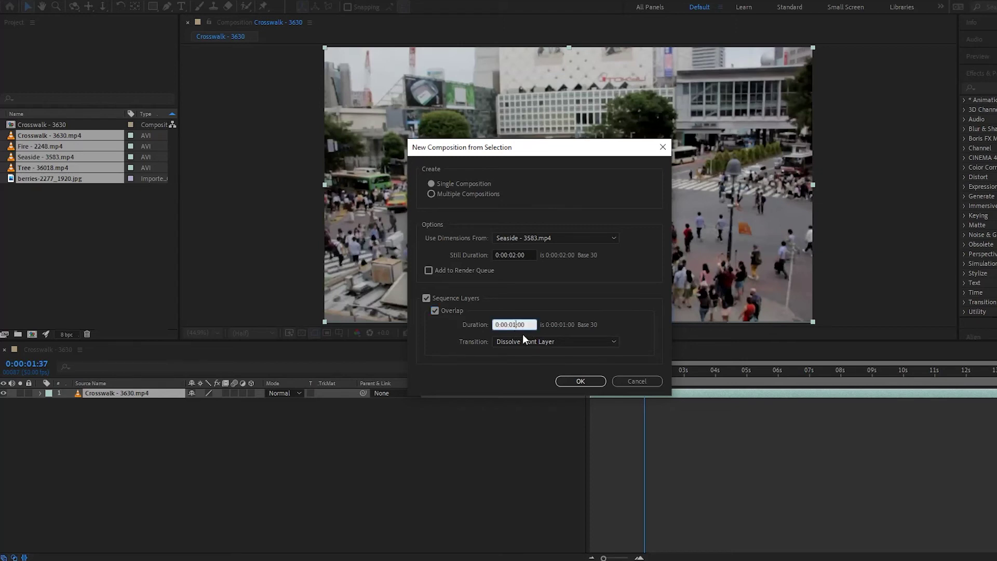
pyautogui.press('BackSpace')
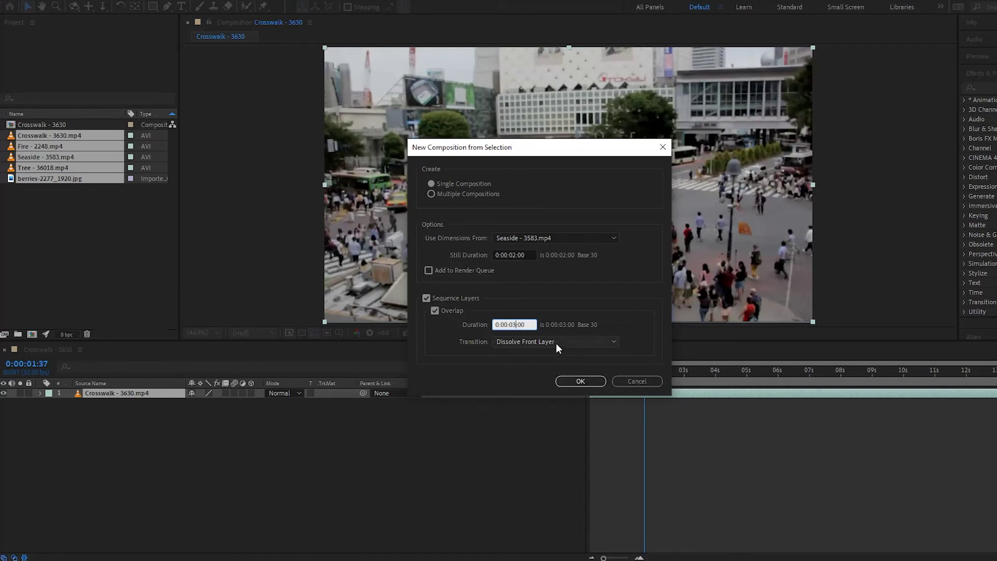
pyautogui.click(557, 344)
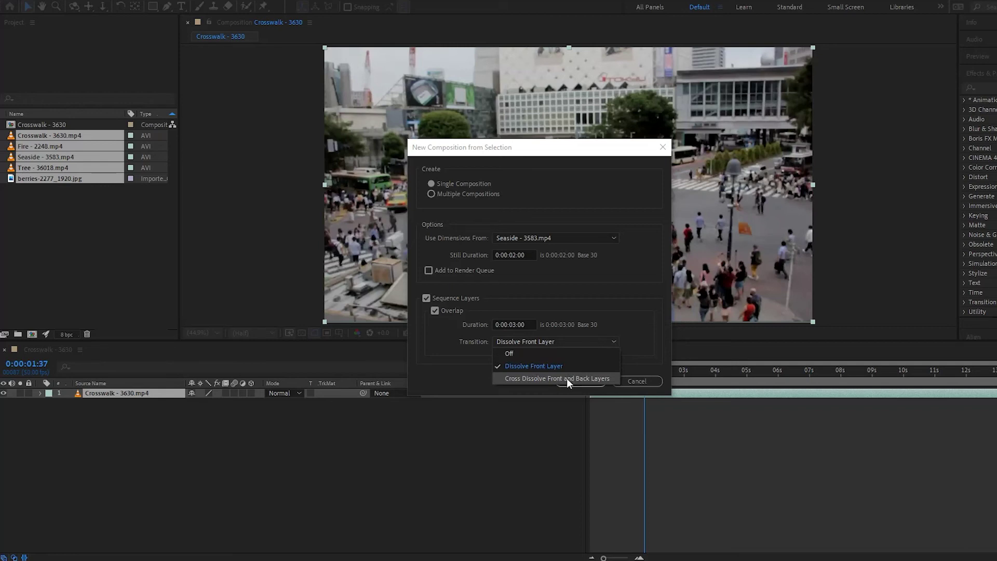
pyautogui.click(567, 379)
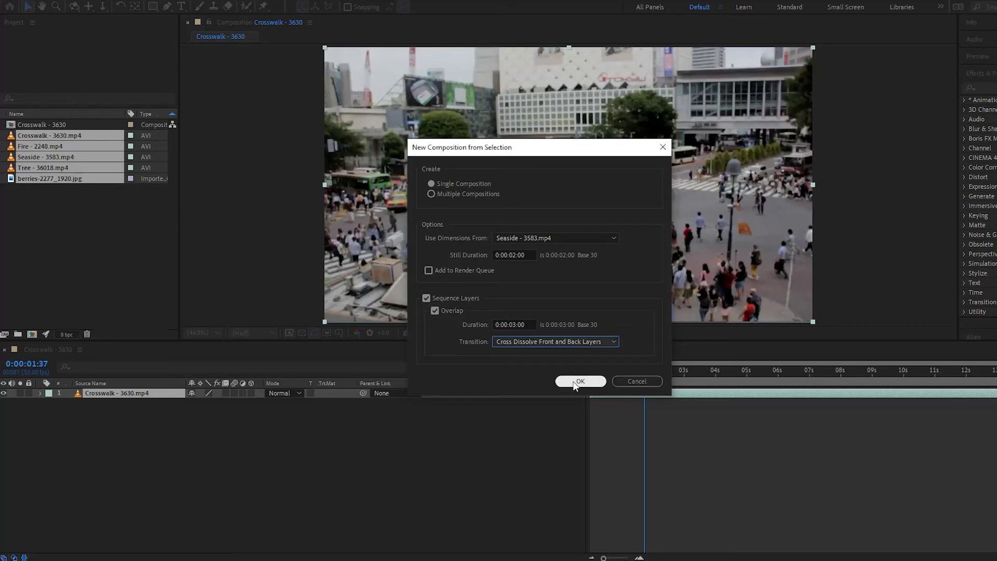
pyautogui.click(575, 383)
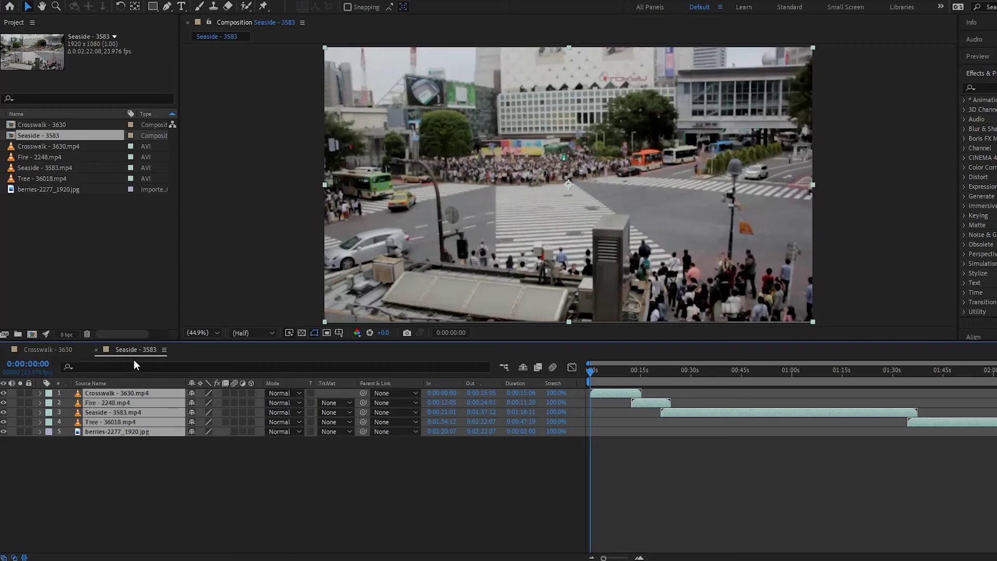
# Deselect the layers and scrub the timeline, settling near the first transition at 0:00:10:23
pyautogui.click(129, 462)
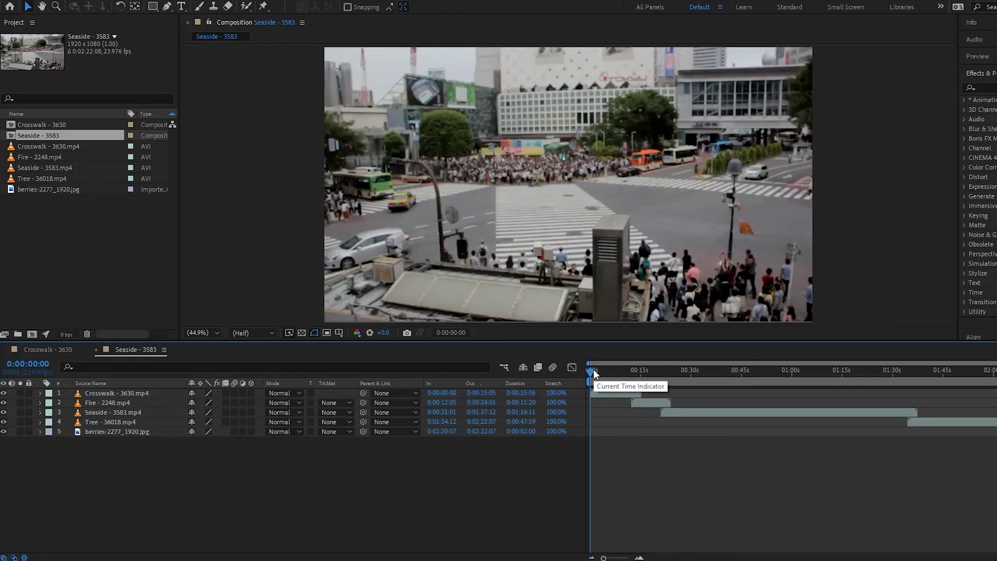
pyautogui.moveTo(594, 372); pyautogui.dragTo(715, 378)
pyautogui.moveTo(786, 370); pyautogui.dragTo(682, 371)
pyautogui.press('Home')
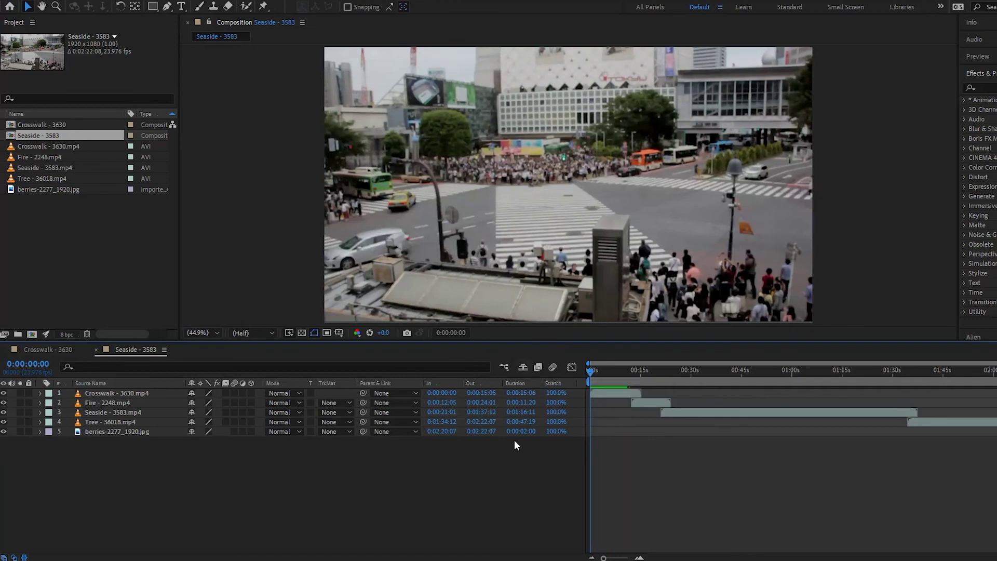
pyautogui.moveTo(625, 371); pyautogui.dragTo(627, 372)
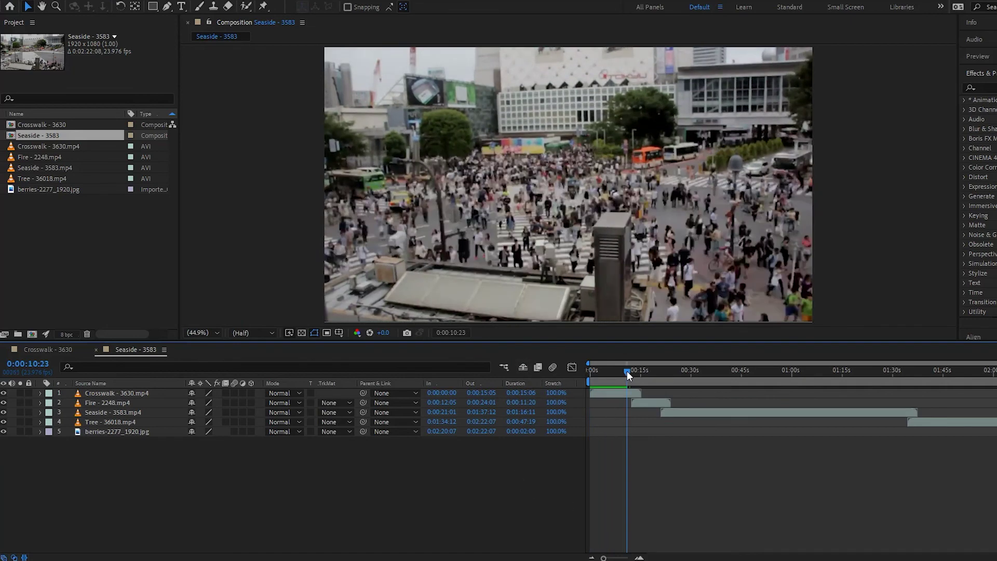
# Preview crossfades at 0:00:10:23, 0:00:19:21 and 0:01:35:00, ending on the Fire clip at 0:00:17:16
pyautogui.press('space')
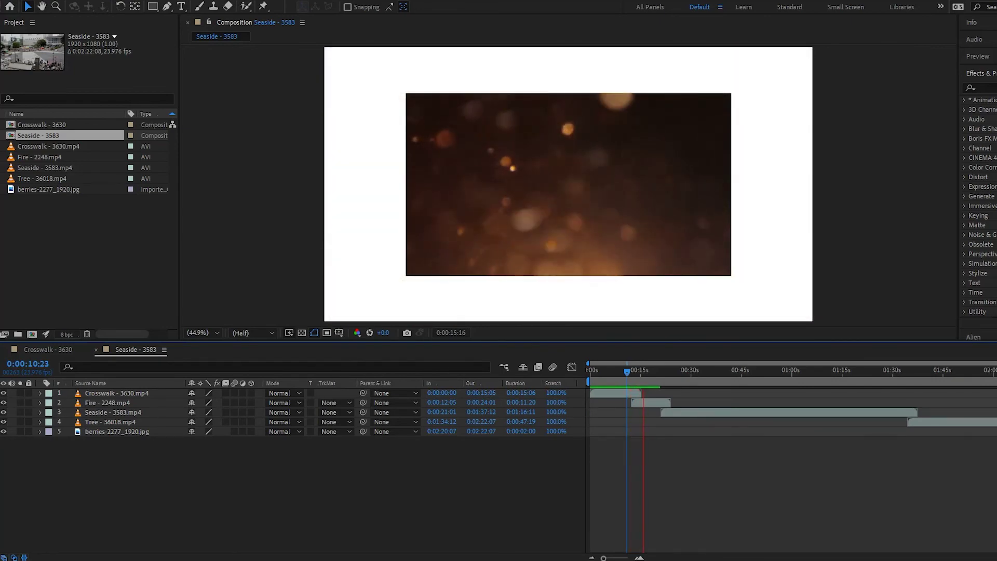
pyautogui.click(657, 372)
pyautogui.press('space')
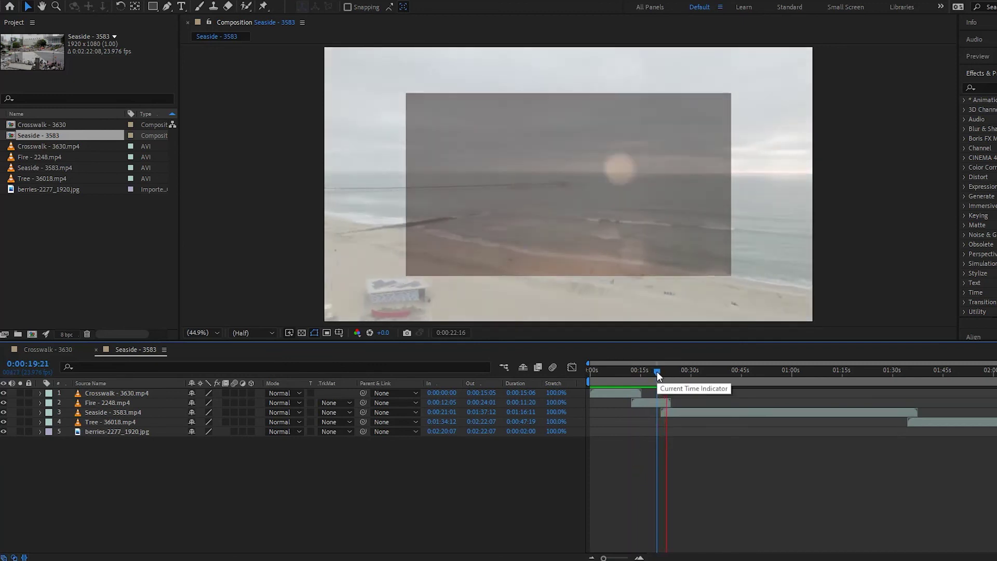
pyautogui.click(909, 373)
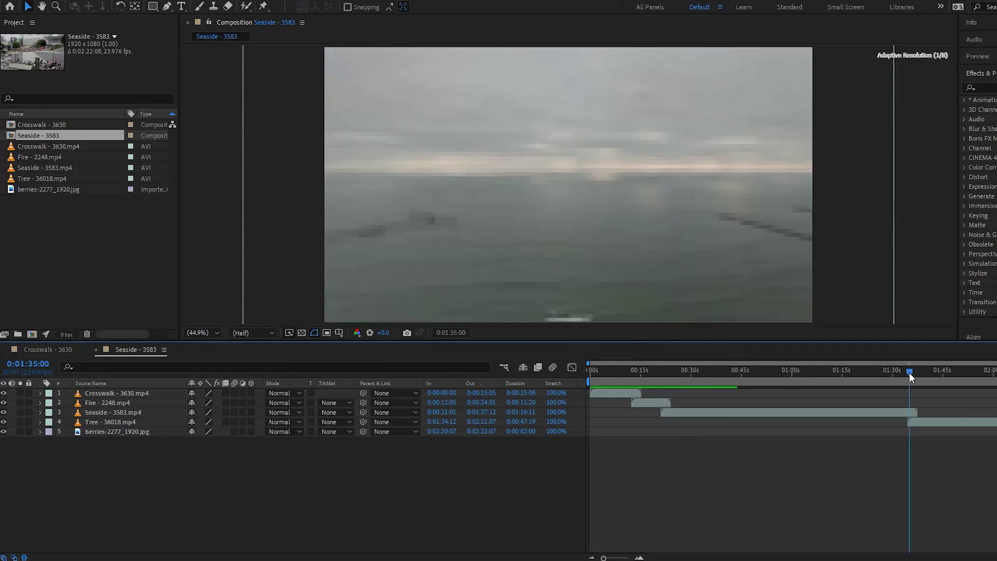
pyautogui.press('space')
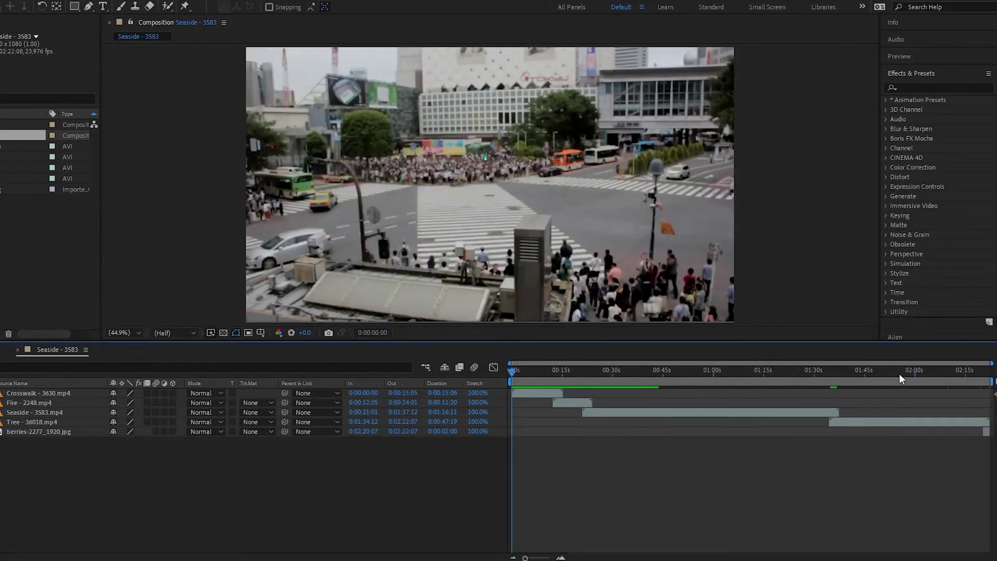
pyautogui.moveTo(978, 373)
pyautogui.mouseDown()
pyautogui.moveTo(996, 372)
pyautogui.moveTo(977, 373)
pyautogui.moveTo(990, 378)
pyautogui.mouseUp()
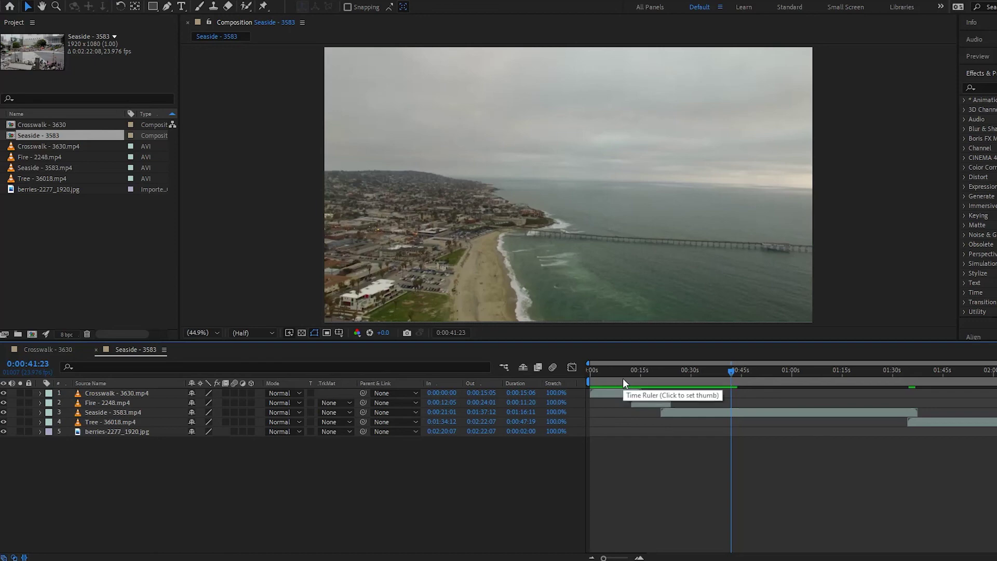
pyautogui.moveTo(628, 374); pyautogui.dragTo(650, 372)
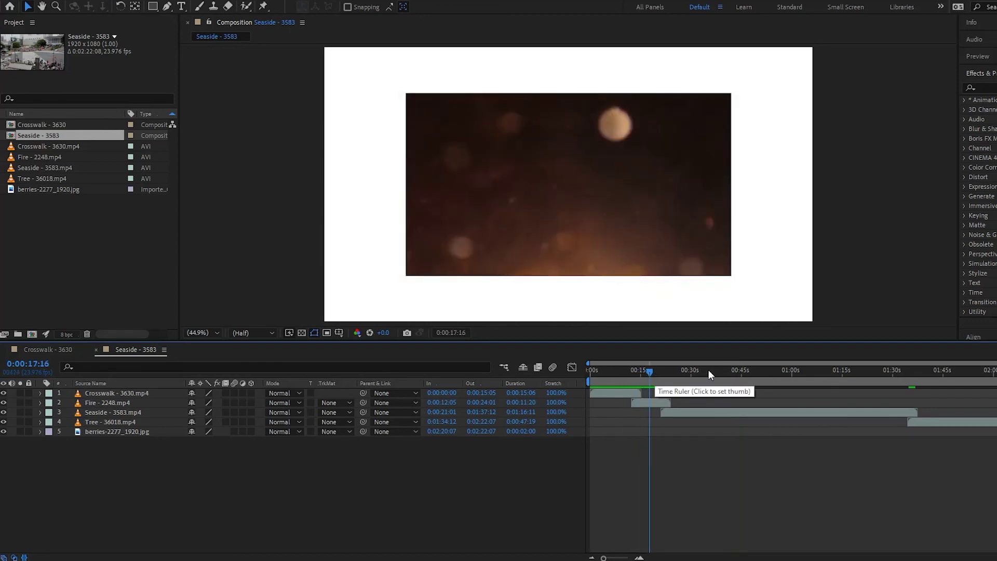